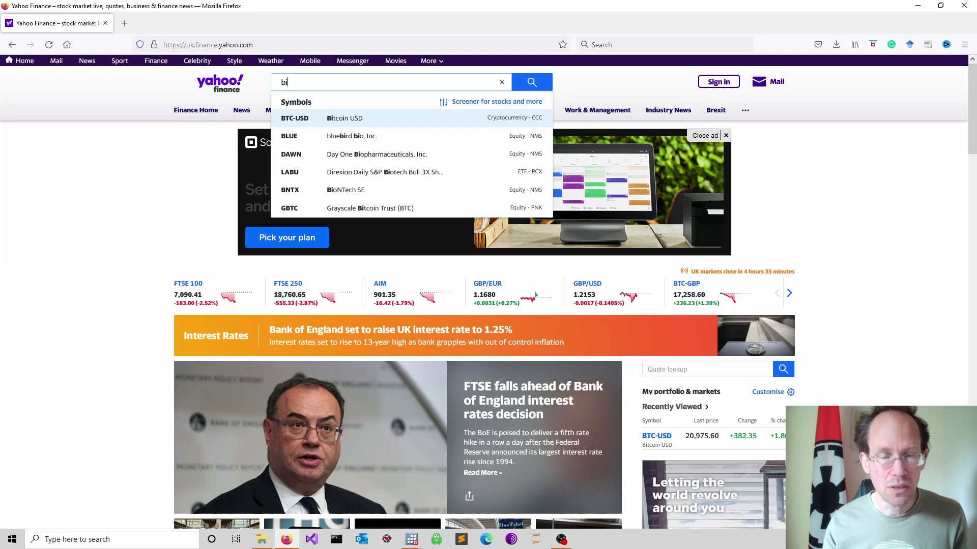
# Step: Download Bitcoin USD's full daily price history from Yahoo Finance as BTC-USD.csv
pyautogui.press('Return')
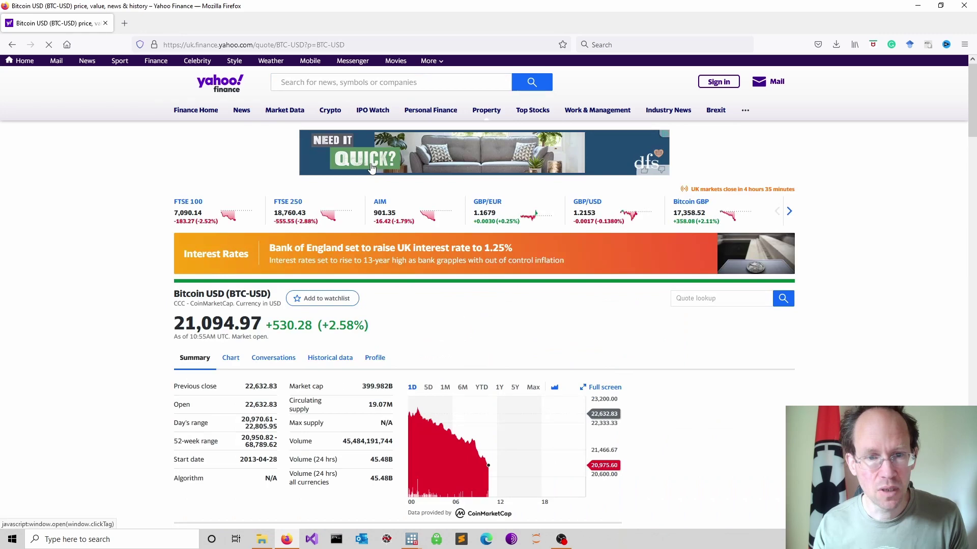
pyautogui.click(330, 358)
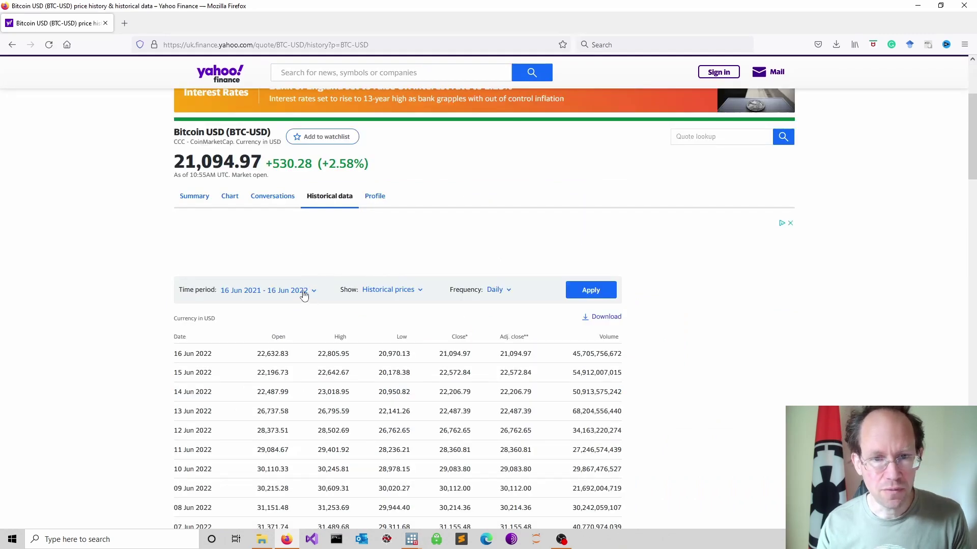
pyautogui.click(304, 292)
pyautogui.click(317, 331)
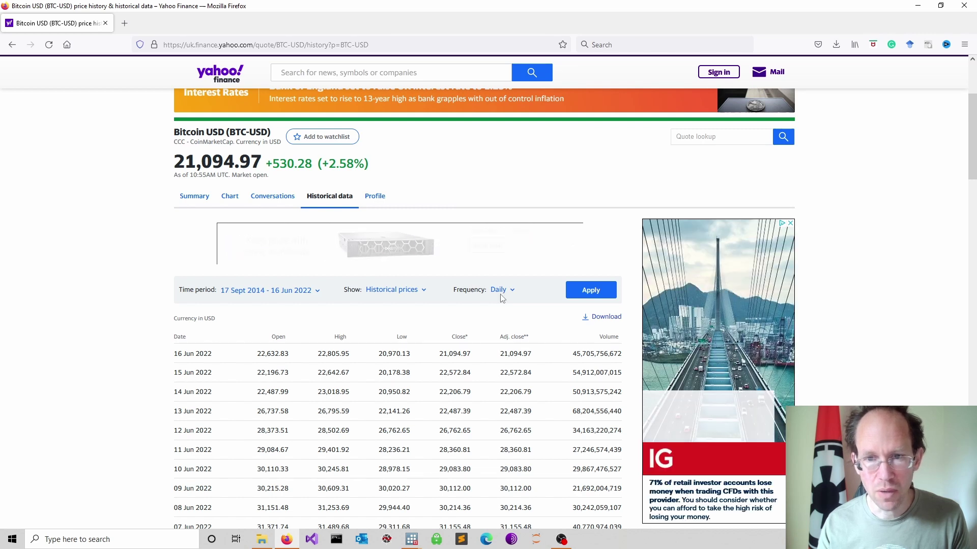
pyautogui.scroll(-1, 496, 303)
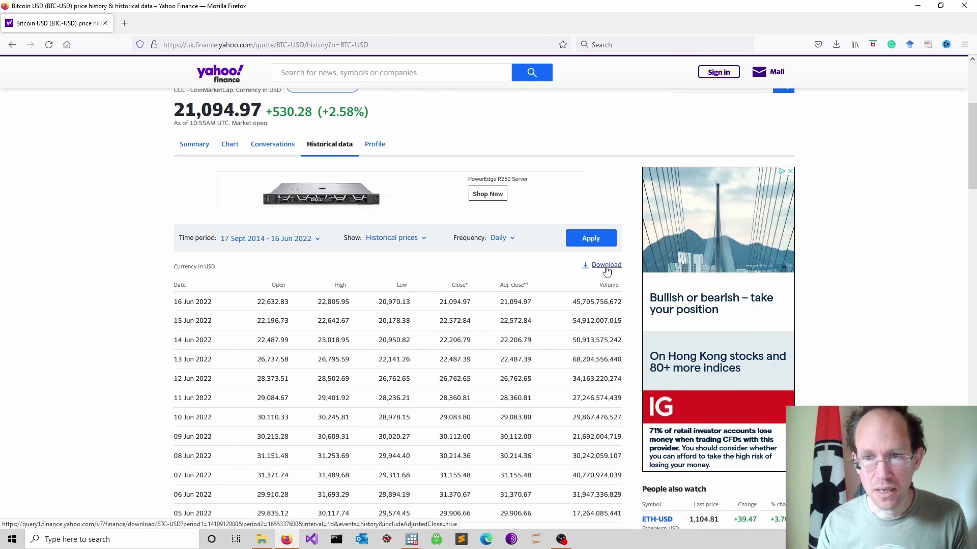
pyautogui.click(607, 265)
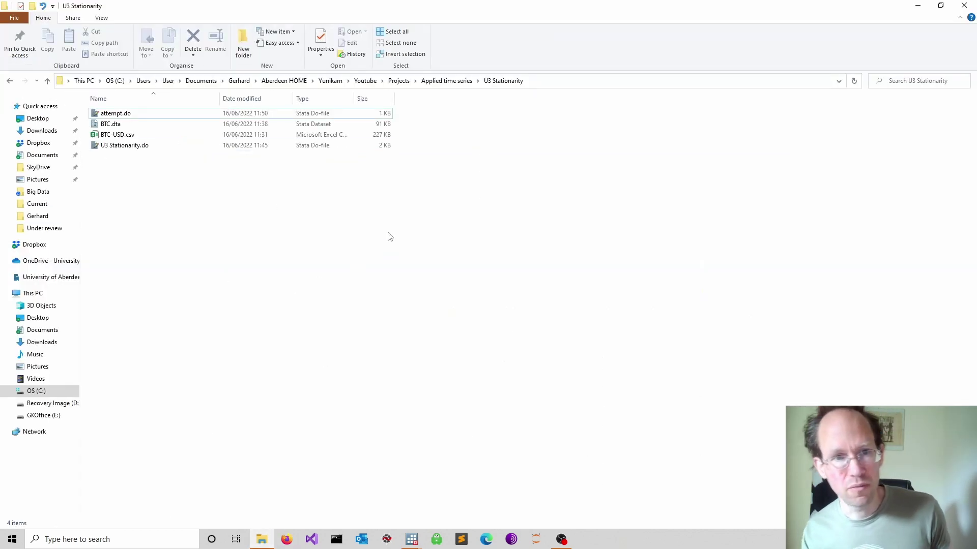
# Step: Select BTC-USD.csv and copy the U3 Stationarity folder path from the address bar
pyautogui.click(201, 136)
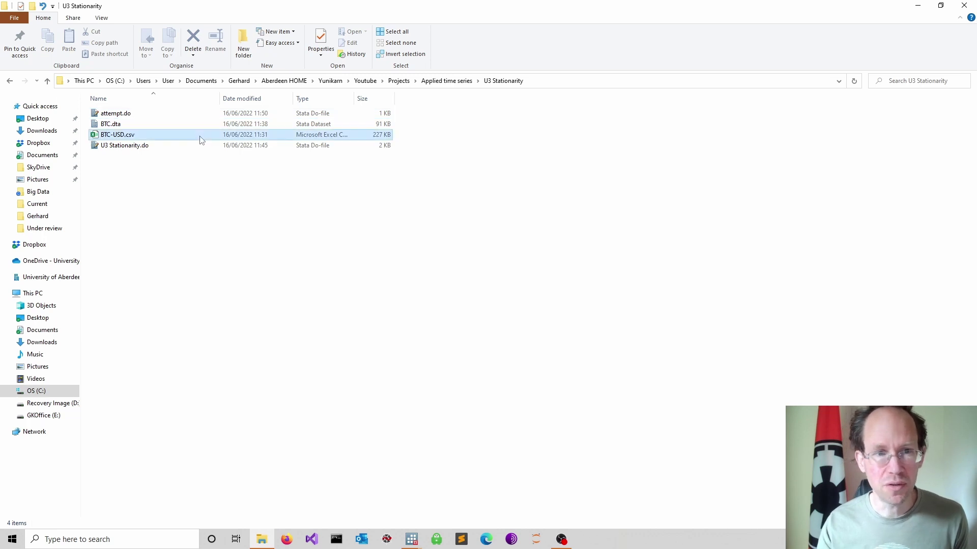
pyautogui.click(555, 81)
pyautogui.hotkey('ctrl', 'c')
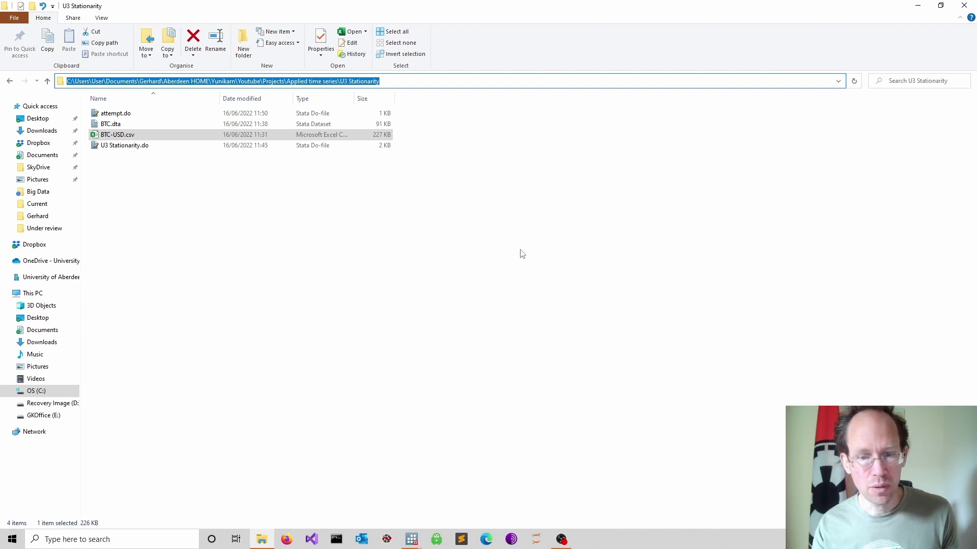
# Step: Add cd with the quoted U3 Stationarity folder path under *Data import in attempt.do
pyautogui.moveTo(410, 540)
pyautogui.click(367, 499)
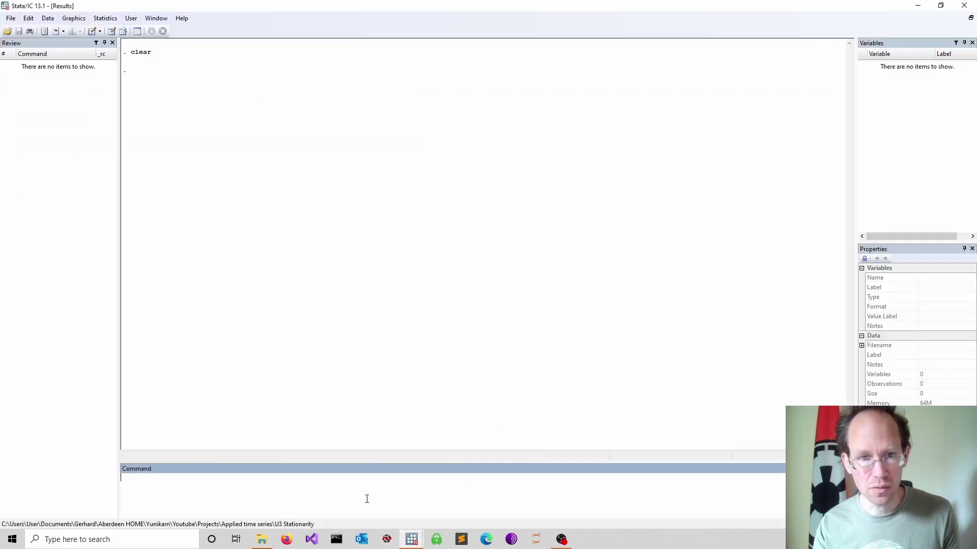
pyautogui.click(456, 499)
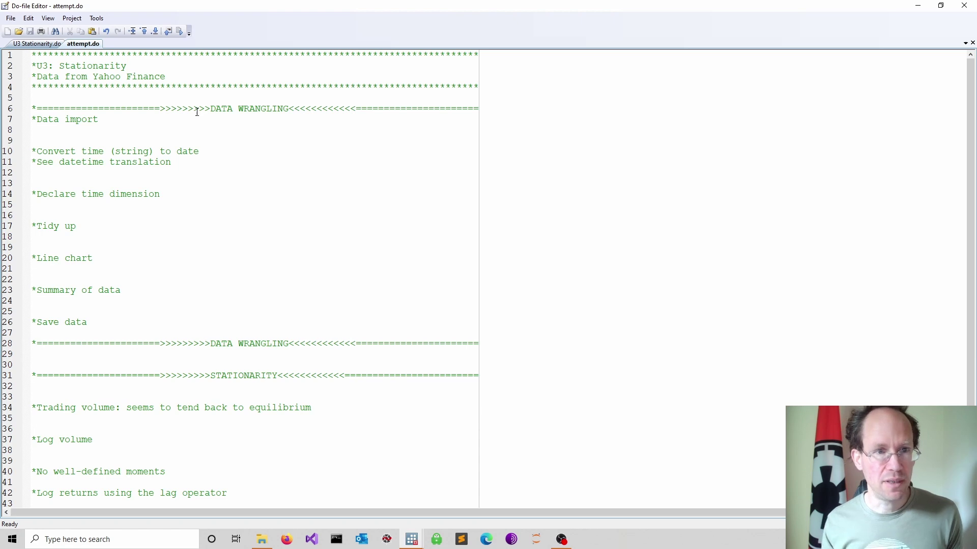
pyautogui.press('Return')
pyautogui.write('cd')
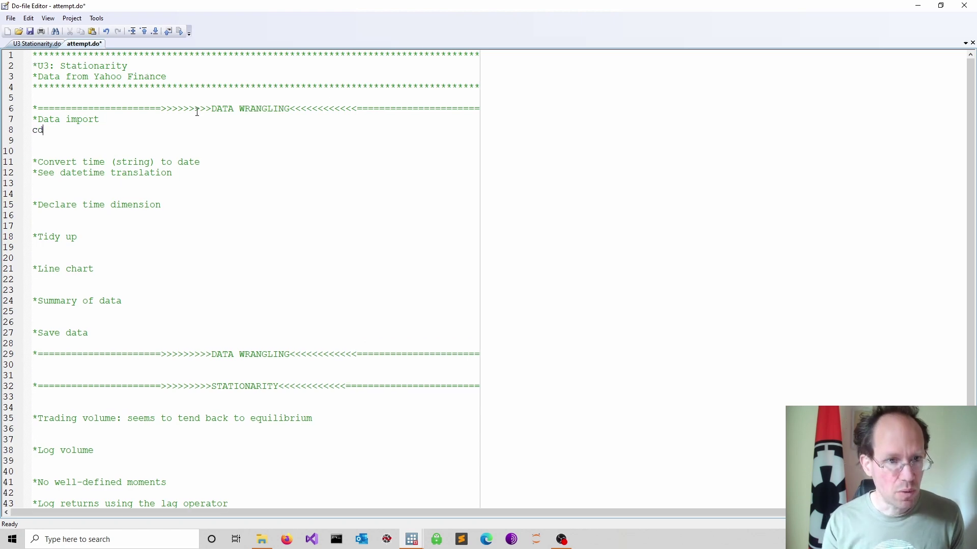
pyautogui.hotkey('ctrl', 'v')
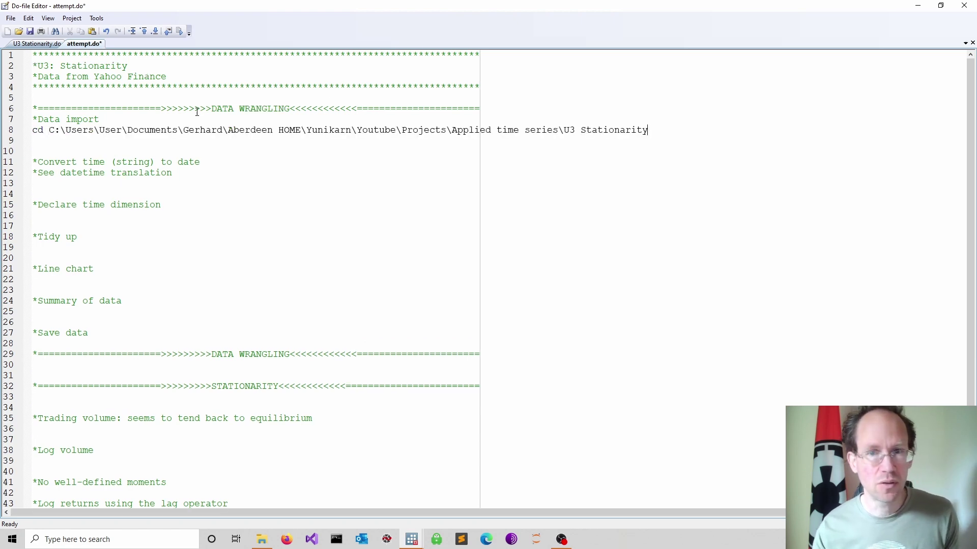
pyautogui.click(51, 134)
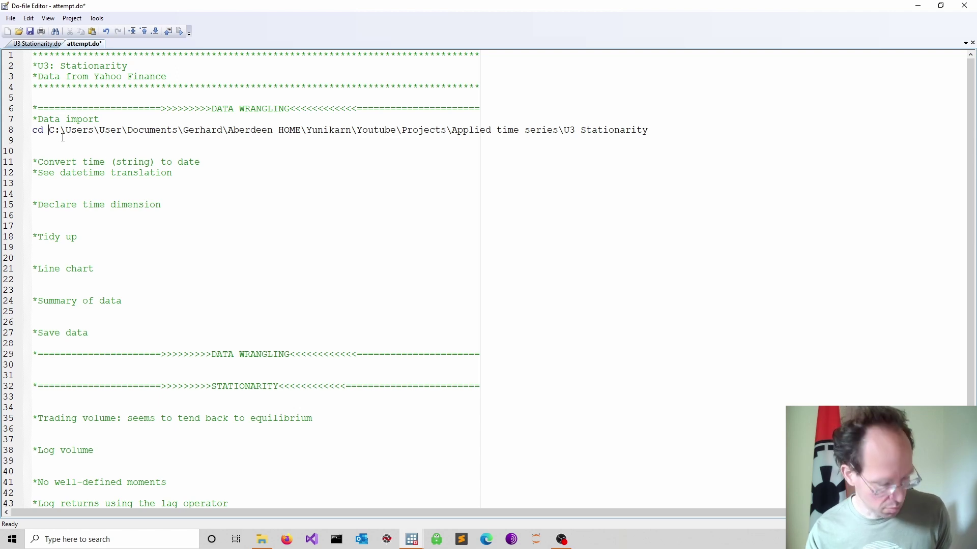
pyautogui.write('"')
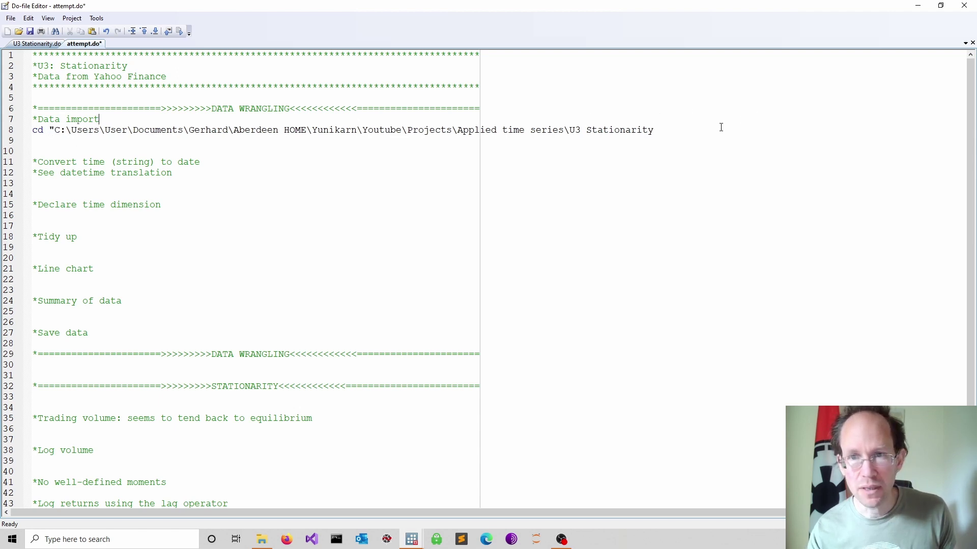
pyautogui.click(701, 132)
pyautogui.write('"')
# Step: Add insheet using "BTC-USD.csv", clear below it and save the do-file
pyautogui.press('Return')
pyautogui.press('Return')
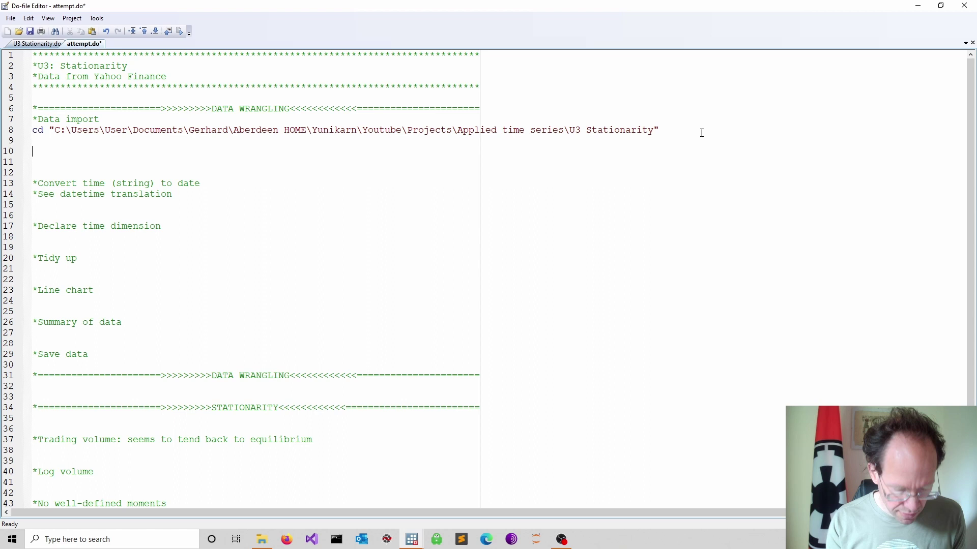
pyautogui.write('insheet using "BTC-USD.csv"')
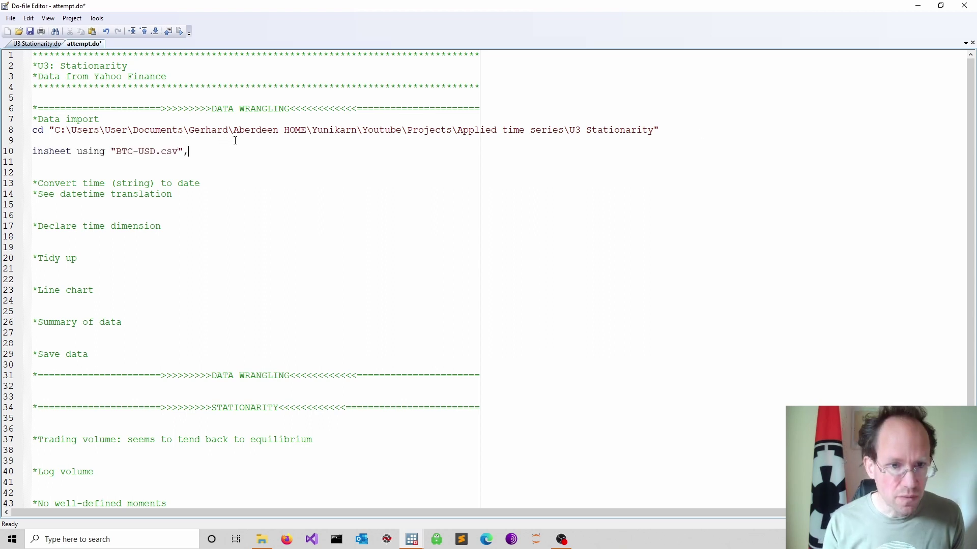
pyautogui.write(', clear')
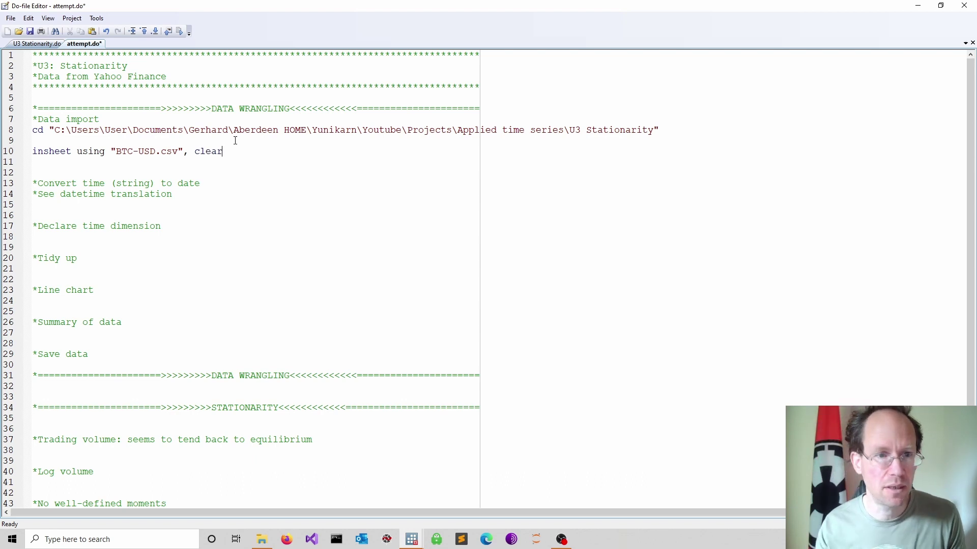
pyautogui.hotkey('ctrl', 's')
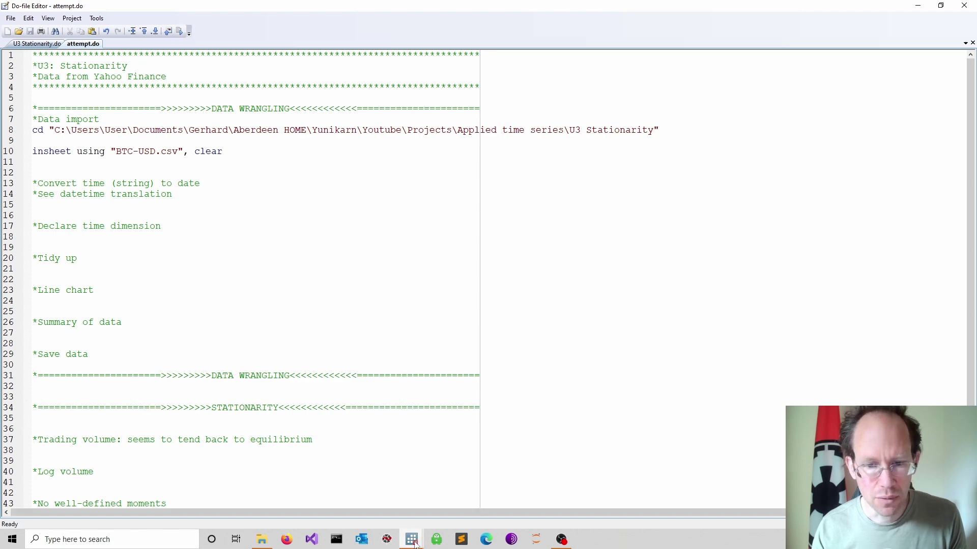
# Step: Open the imported Bitcoin data in the Data Editor with br
pyautogui.moveTo(415, 543)
pyautogui.click(306, 485)
pyautogui.write('br')
pyautogui.press('Return')
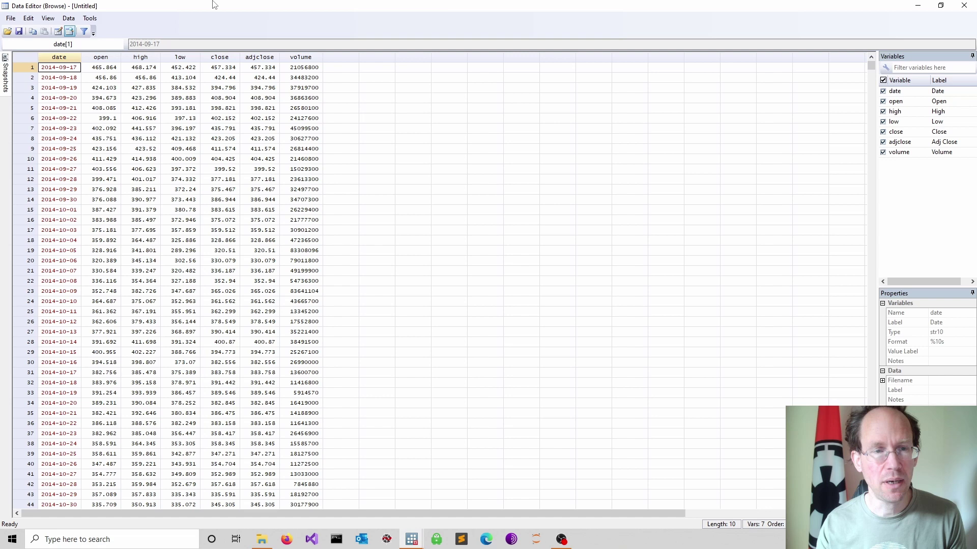
# Step: Inspect the open, high, low, close, adjclose, volume and date columns in turn
pyautogui.click(100, 59)
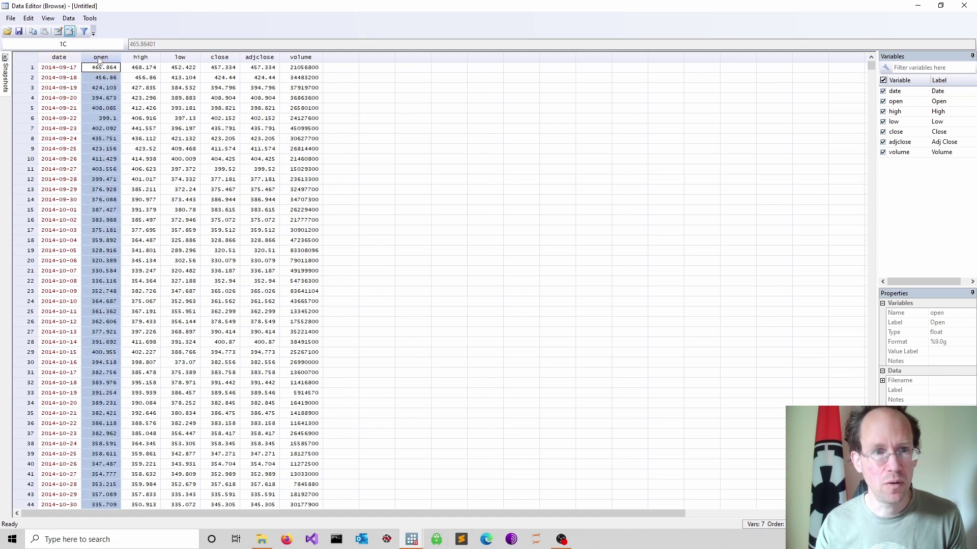
pyautogui.click(141, 58)
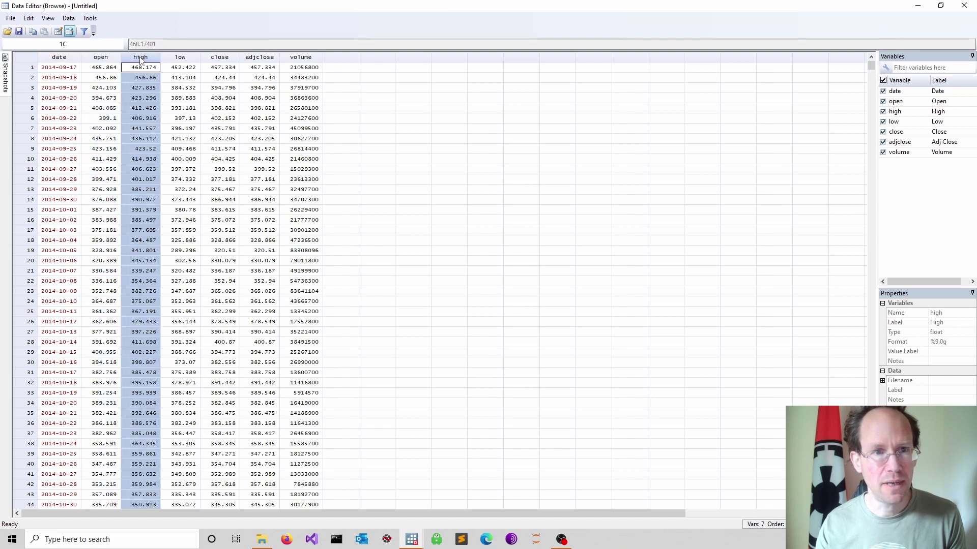
pyautogui.click(194, 59)
pyautogui.click(227, 59)
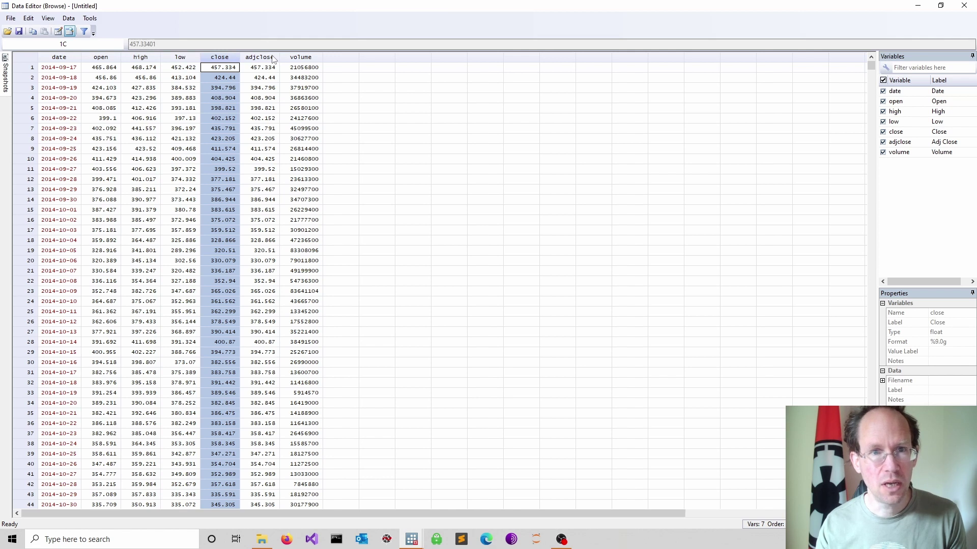
pyautogui.click(274, 58)
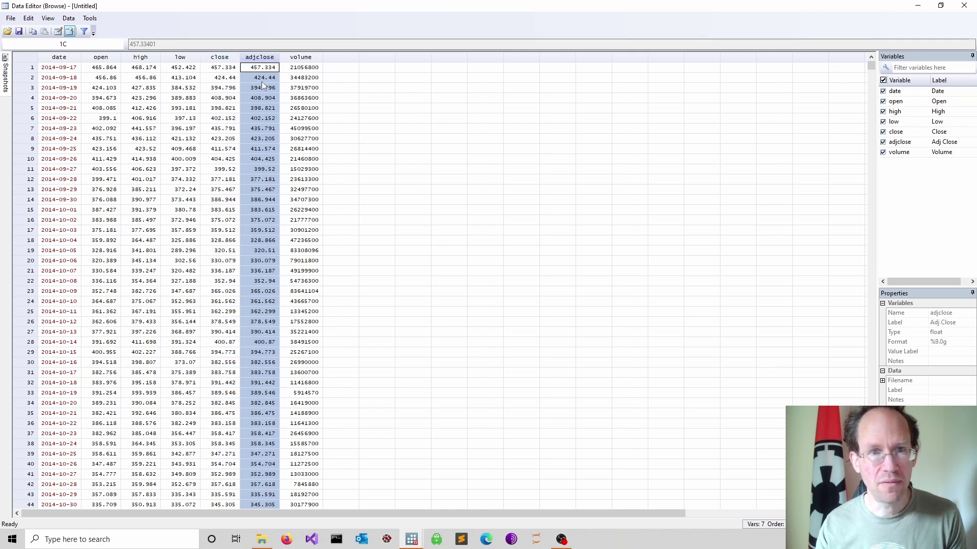
pyautogui.click(310, 57)
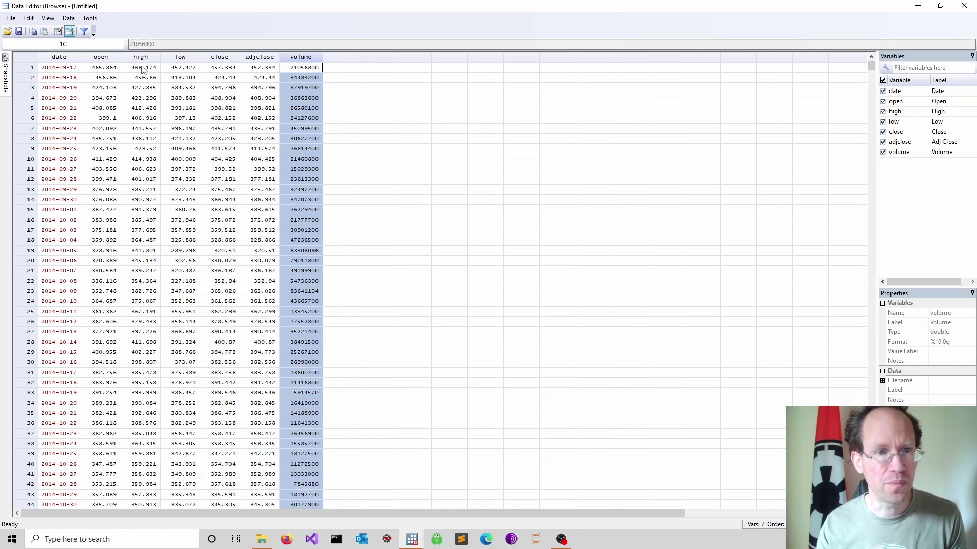
pyautogui.click(59, 60)
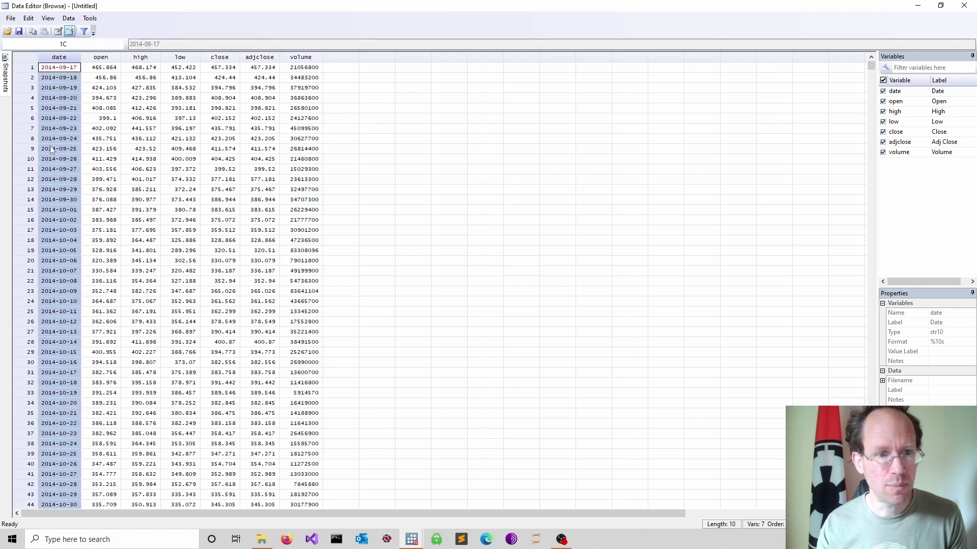
pyautogui.click(474, 77)
# Step: Close the Data Editor and run des to list the variables and their types
pyautogui.click(964, 6)
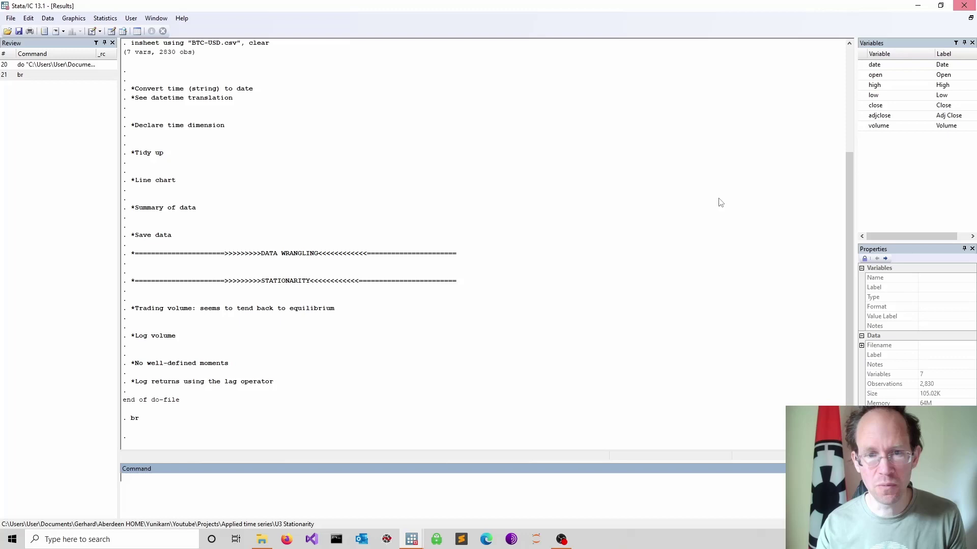
pyautogui.write('des')
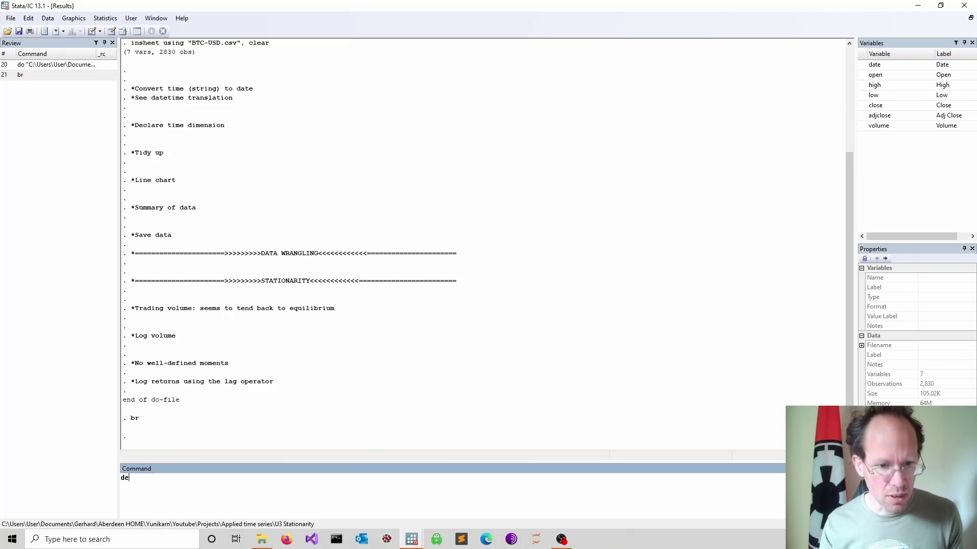
pyautogui.press('Return')
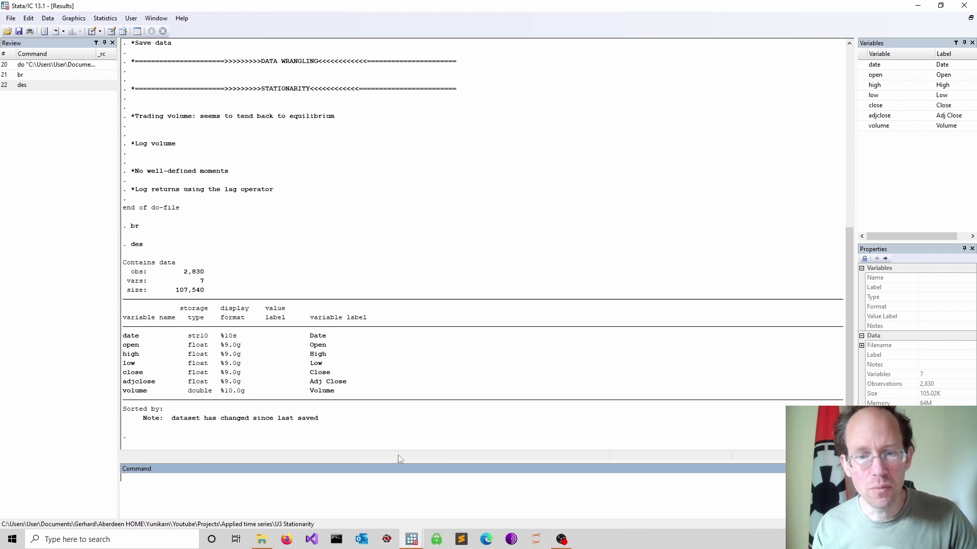
# Step: Add gen date_var = date(date, "YMD") under the datetime comment in attempt.do
pyautogui.moveTo(412, 538)
pyautogui.click(456, 512)
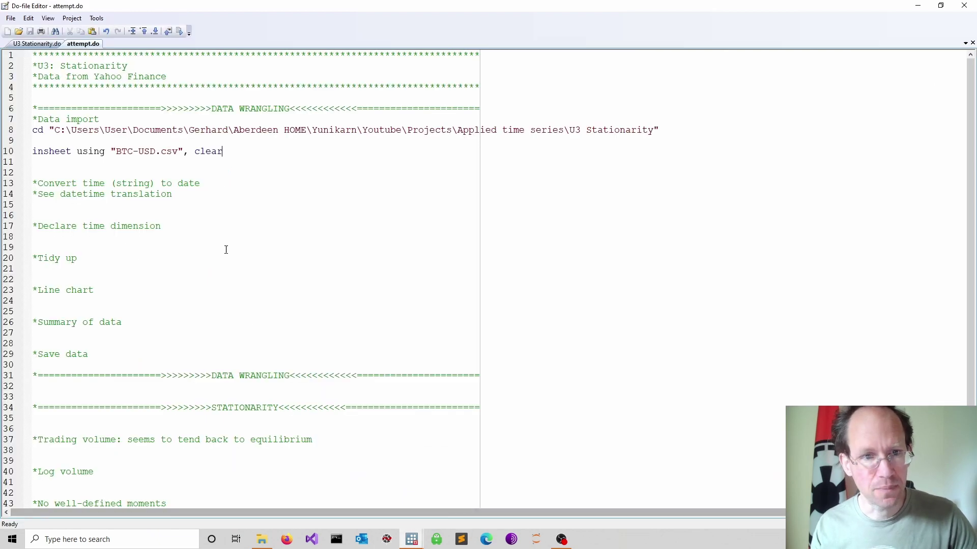
pyautogui.press('Return')
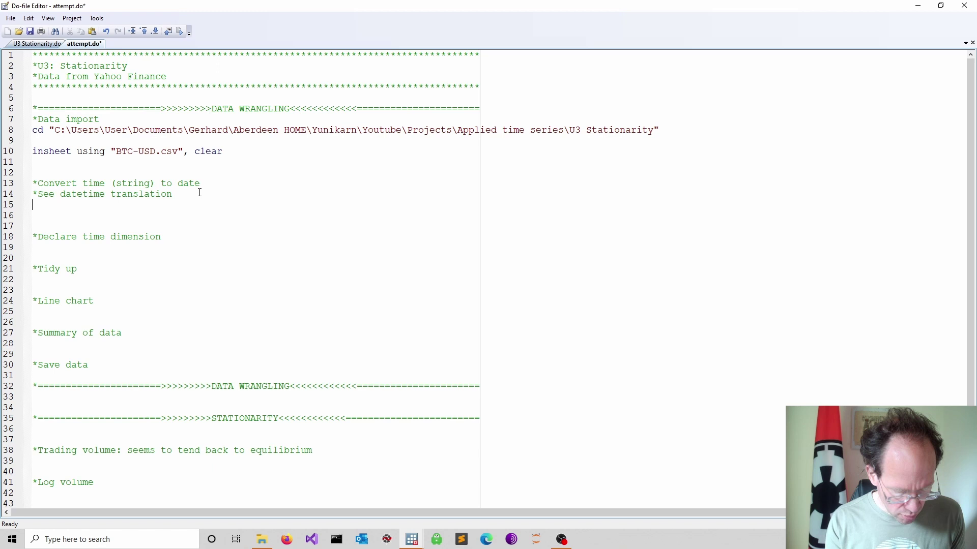
pyautogui.write('ge')
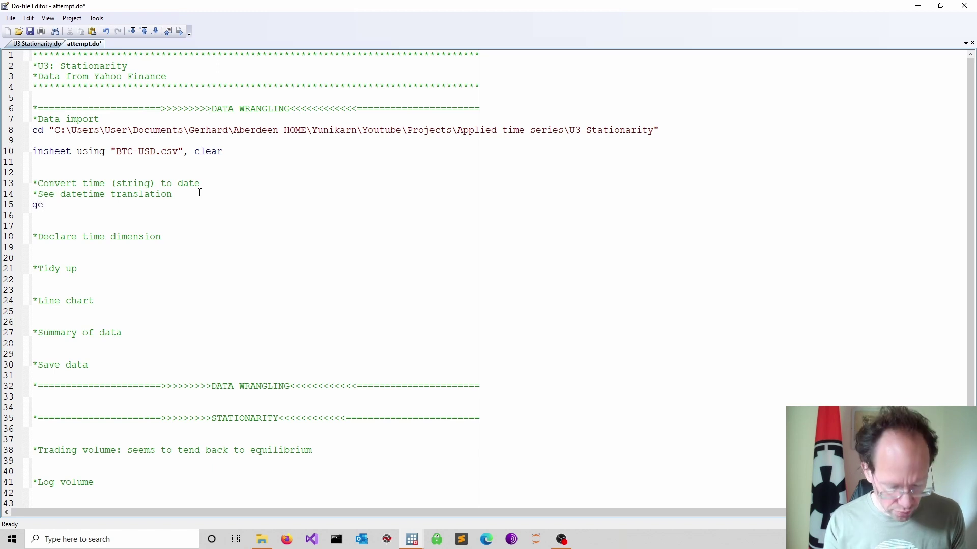
pyautogui.write('n date')
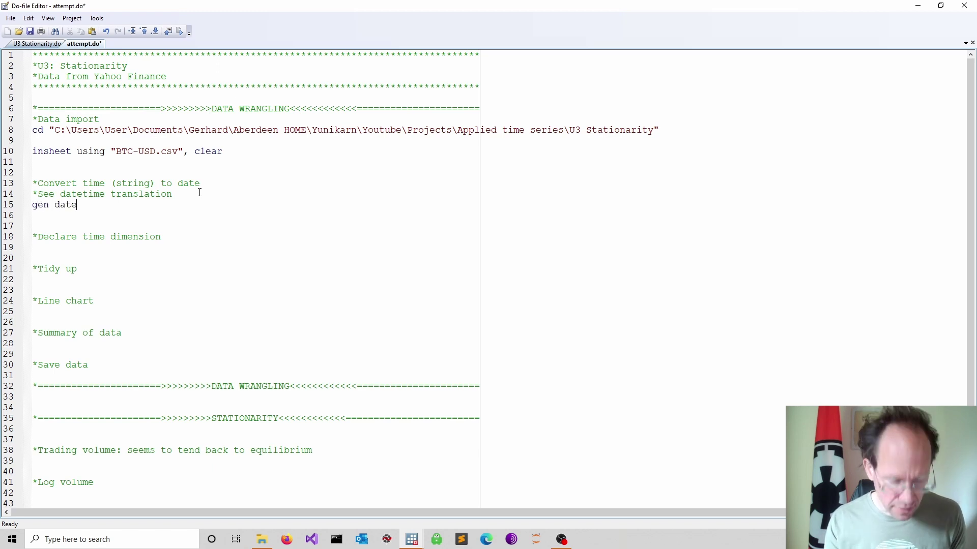
pyautogui.write('_var')
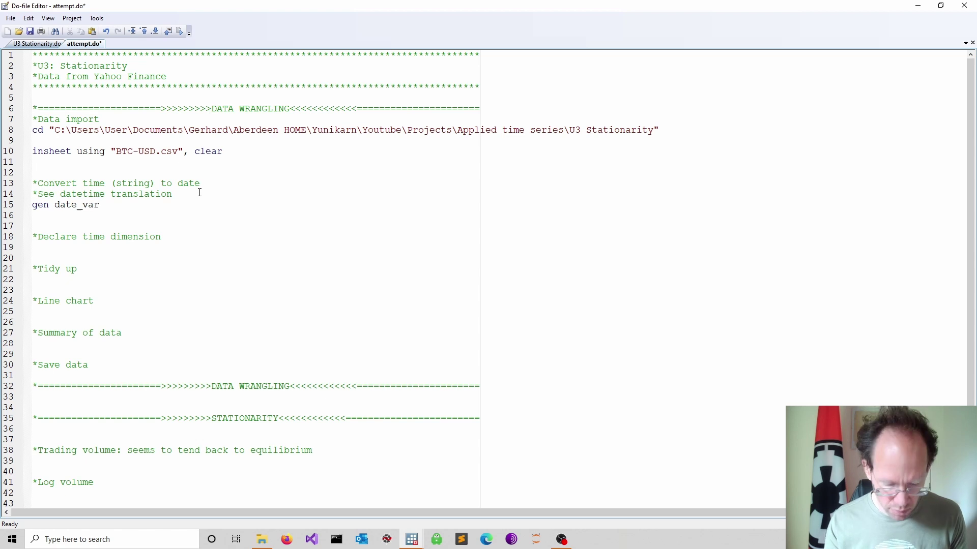
pyautogui.write(' = date')
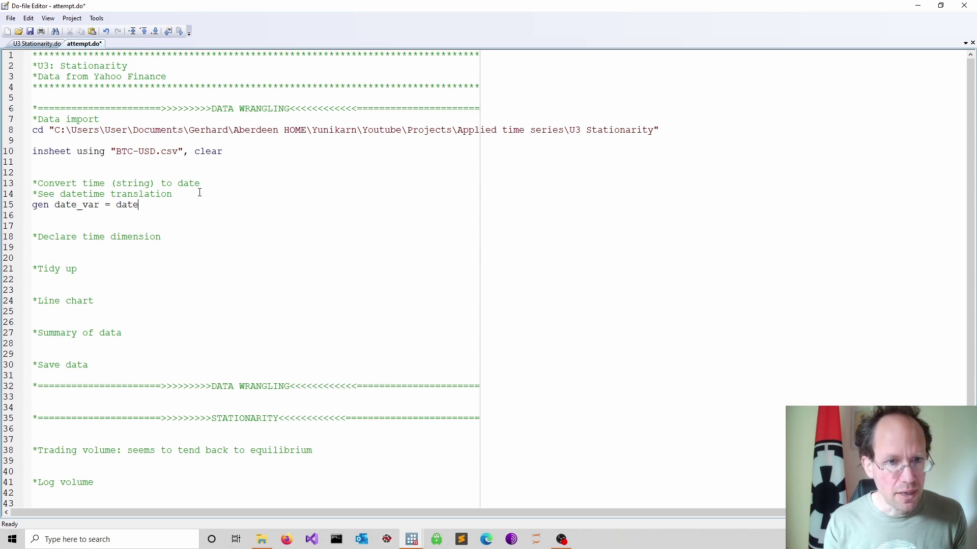
pyautogui.write('(')
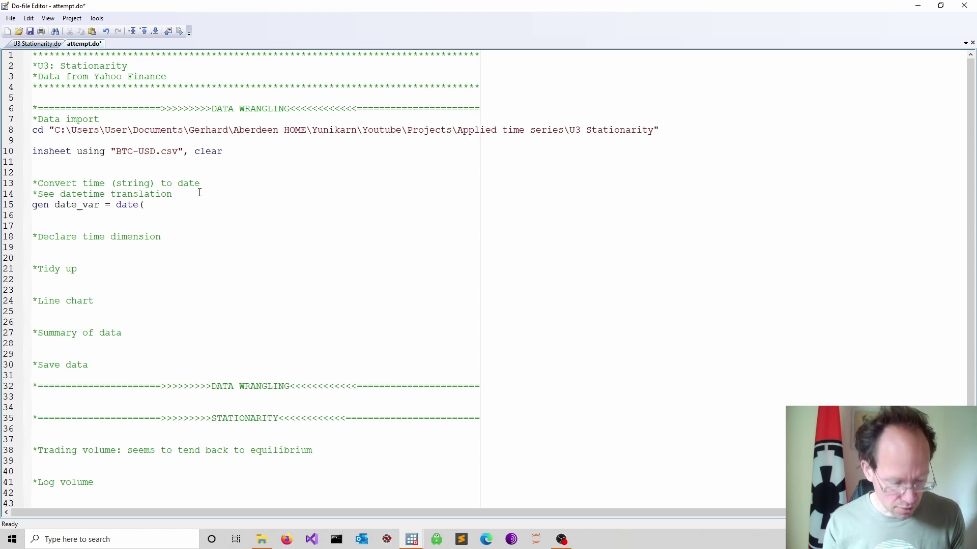
pyautogui.write('date')
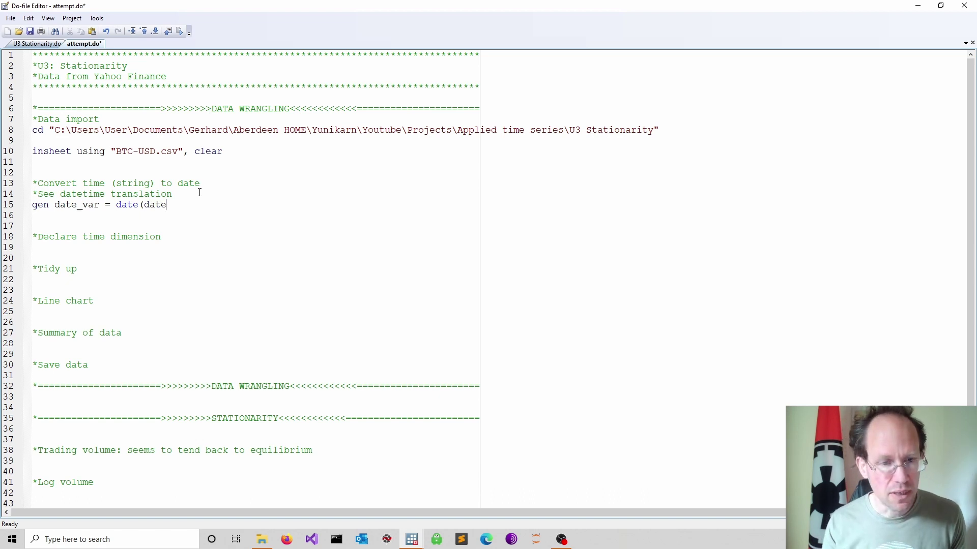
pyautogui.write(',')
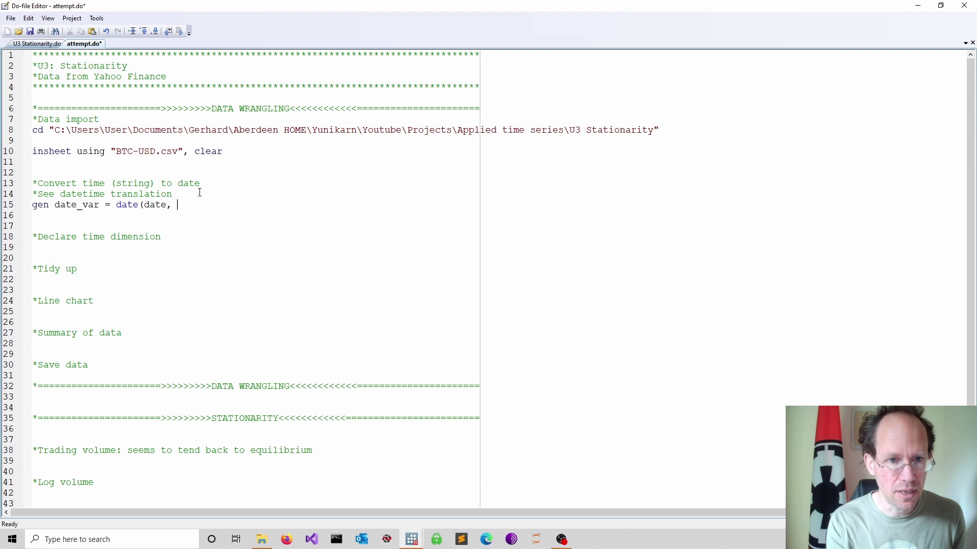
pyautogui.write(' "')
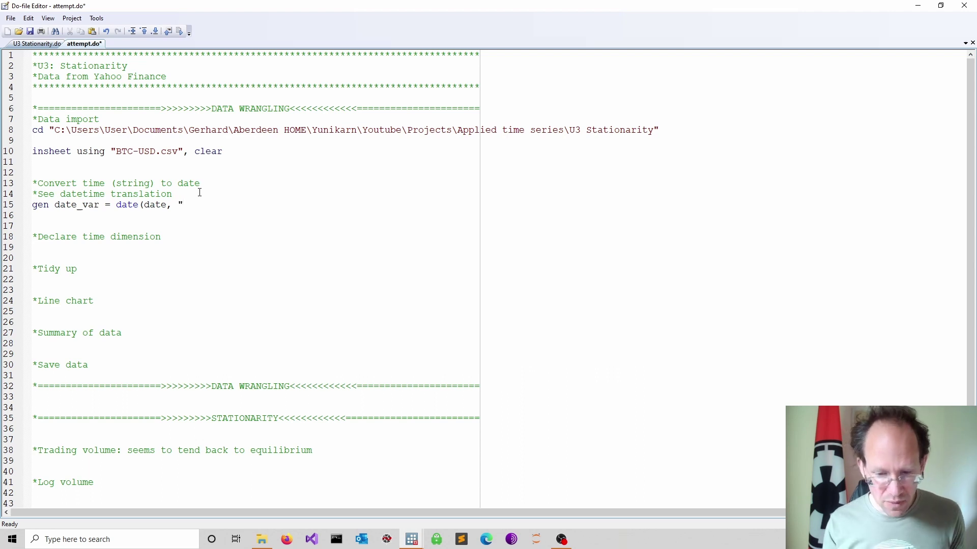
pyautogui.write('Y')
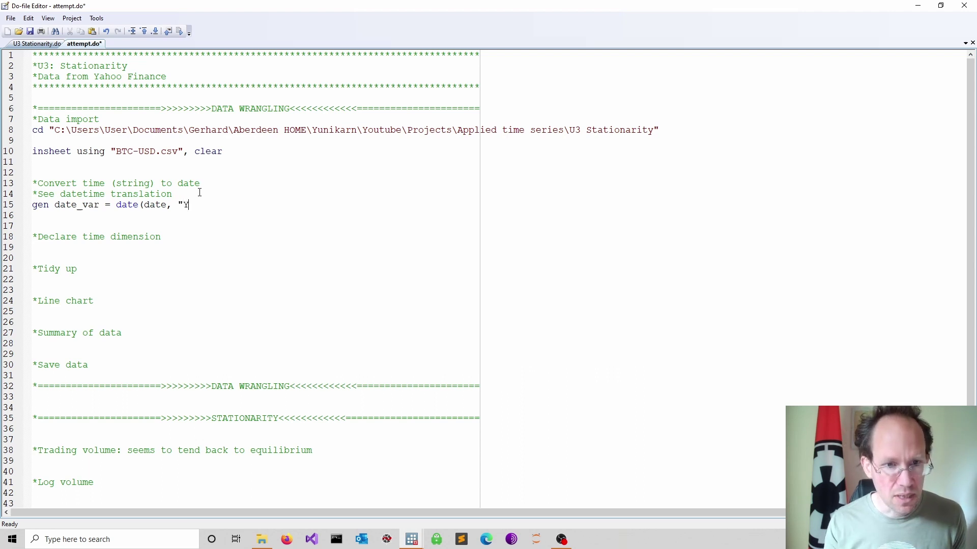
pyautogui.write('MD")')
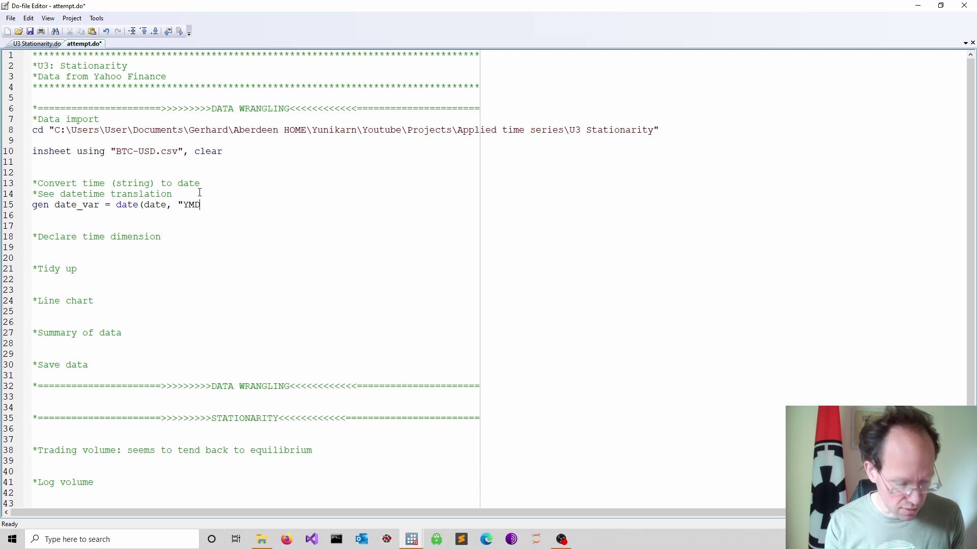
pyautogui.press('Return')
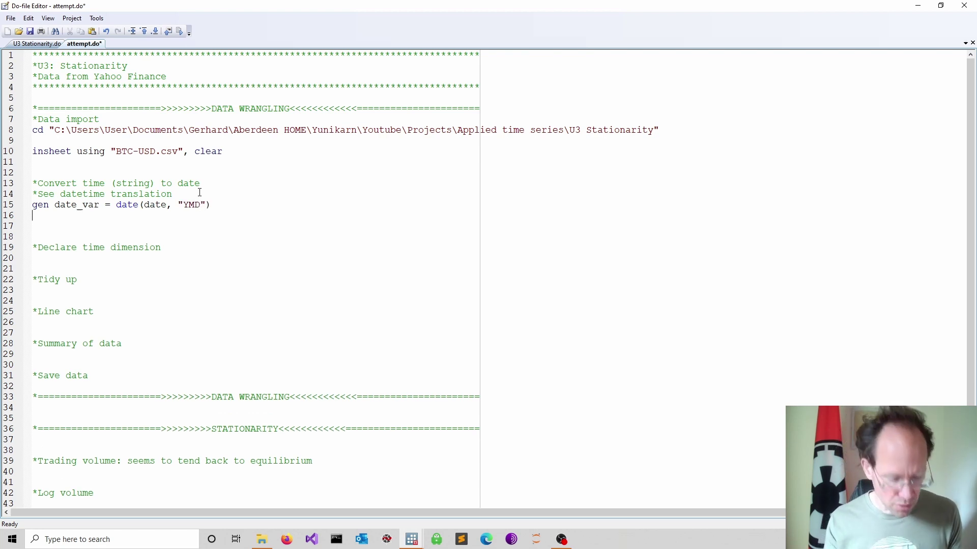
# Step: Add the line format date_var %td below the conversion line
pyautogui.write('for')
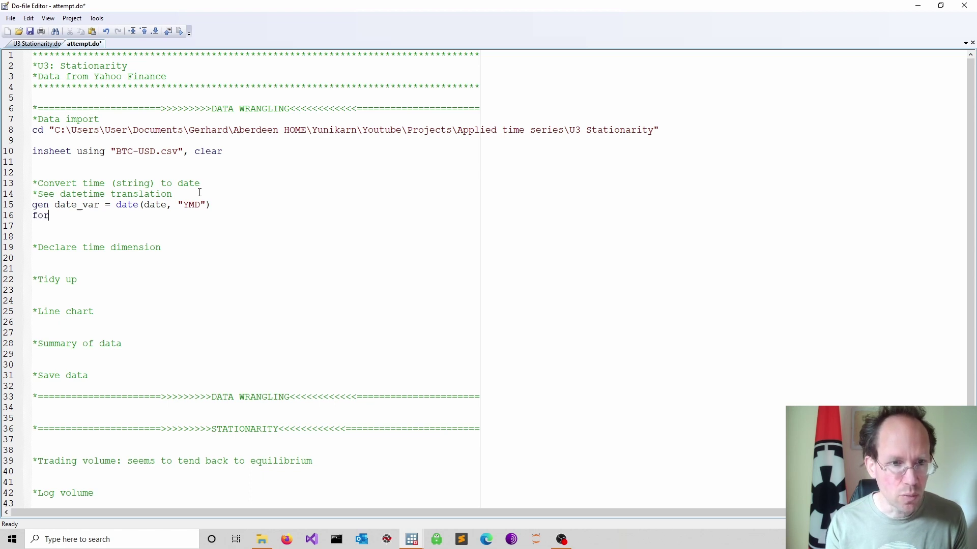
pyautogui.write('mat')
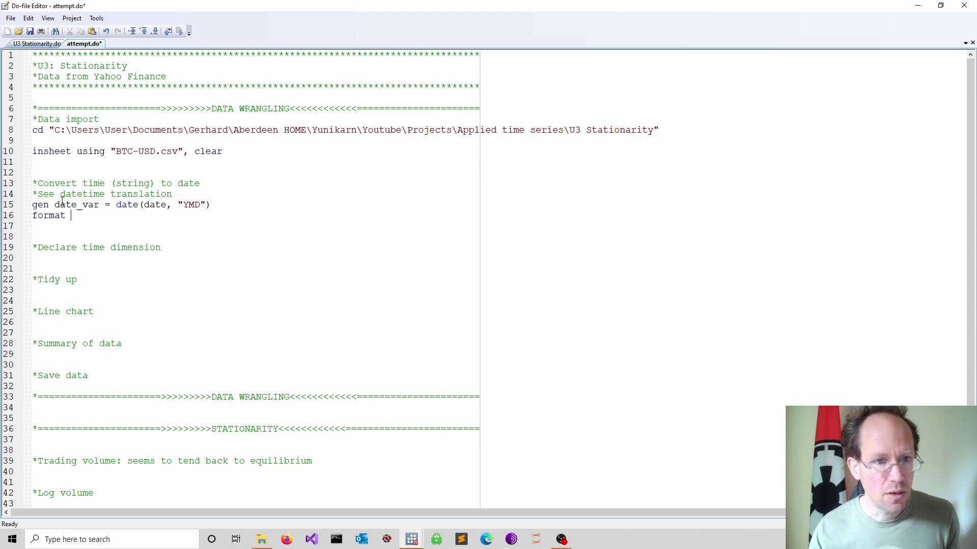
pyautogui.moveTo(55, 204); pyautogui.dragTo(100, 205)
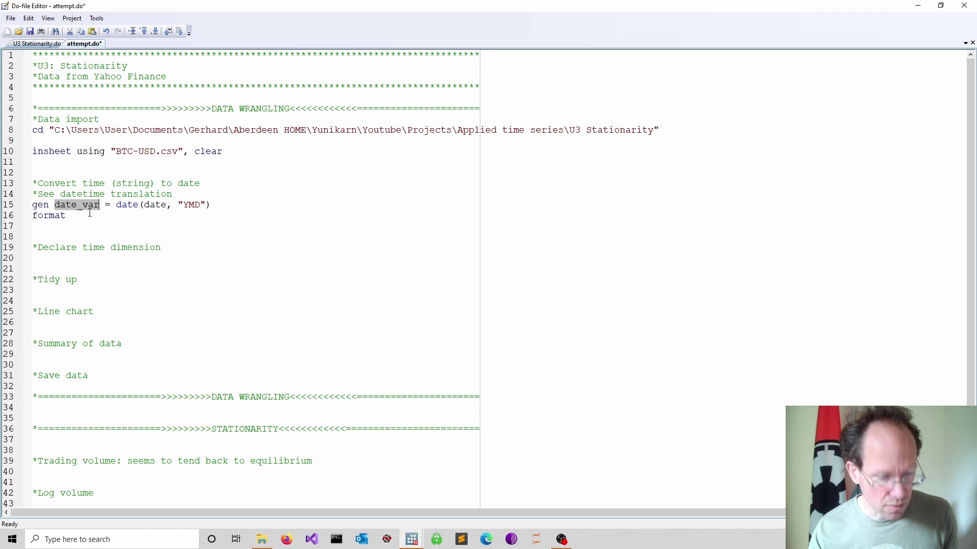
pyautogui.hotkey('ctrl', 'c')
pyautogui.click(90, 215)
pyautogui.hotkey('ctrl', 'v')
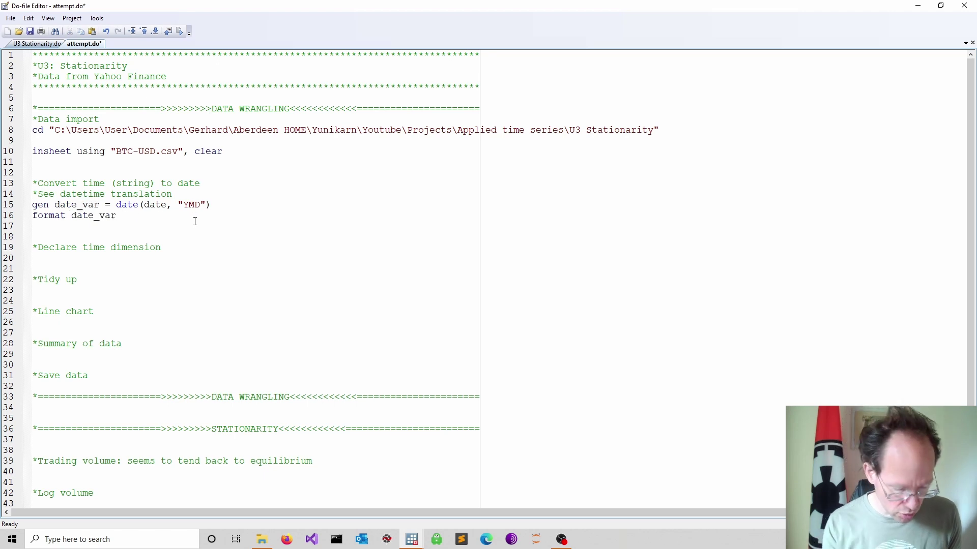
pyautogui.write('%')
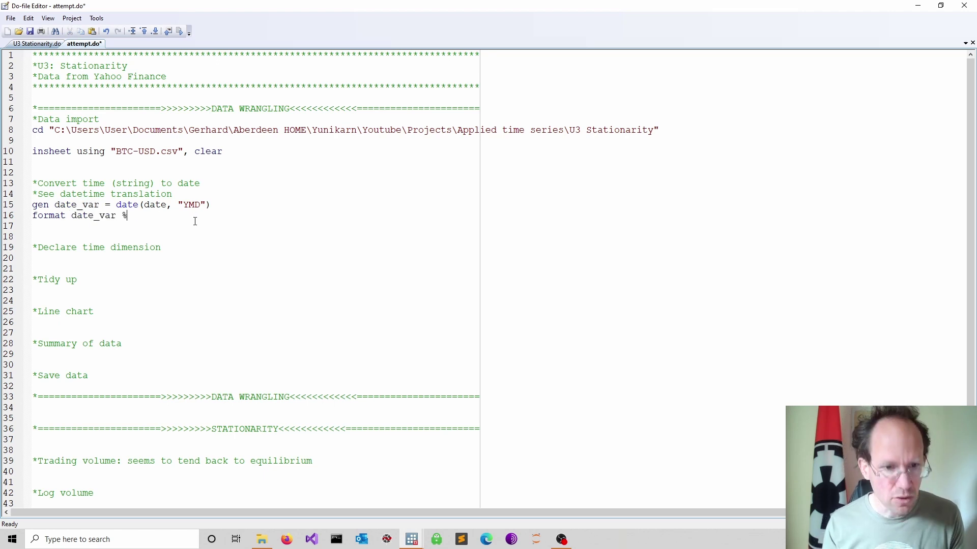
pyautogui.write('t')
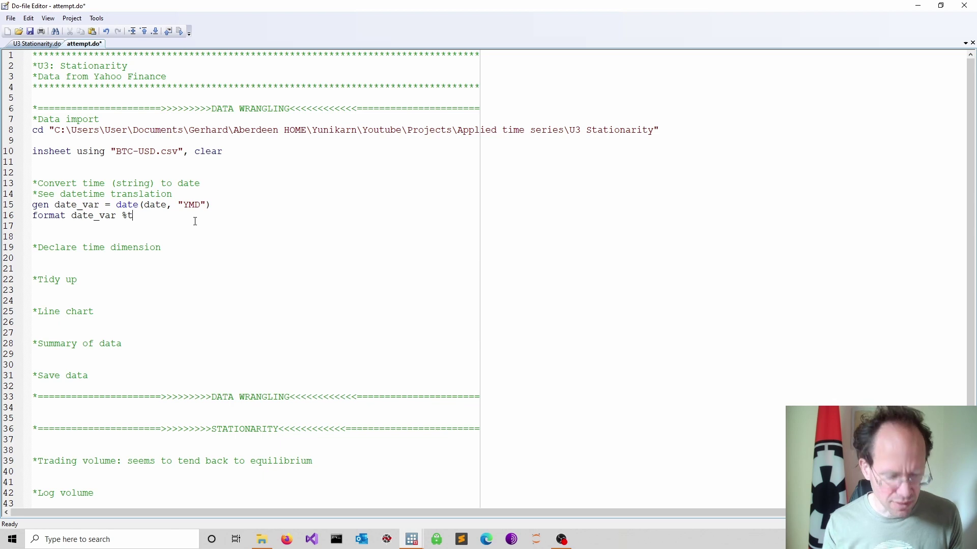
pyautogui.write('d')
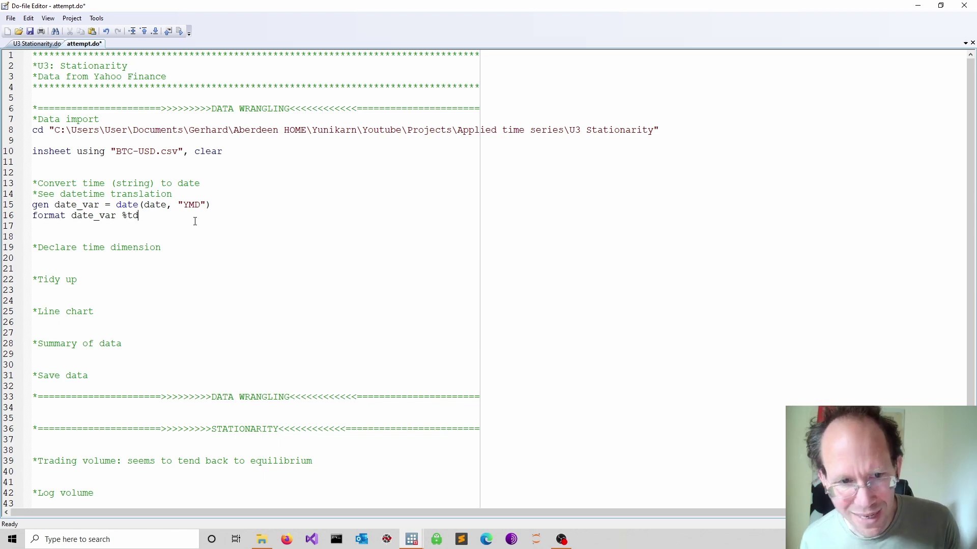
# Step: Run the two date conversion lines on the data
pyautogui.hotkey('shift', 'Up')
pyautogui.hotkey('shift', 'Home')
pyautogui.hotkey('ctrl', 'd')
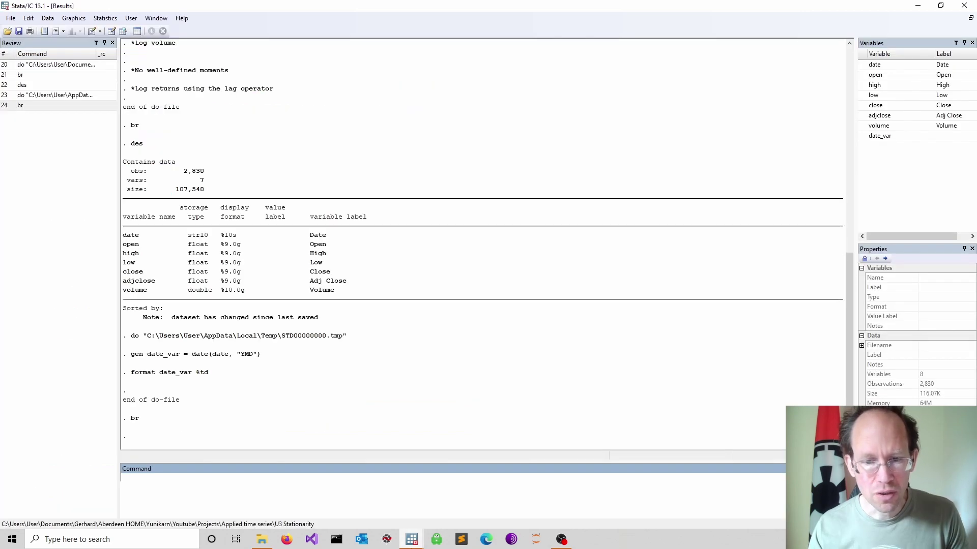
# Step: Declare the time dimension with tsset date_var
pyautogui.moveTo(412, 540)
pyautogui.click(471, 496)
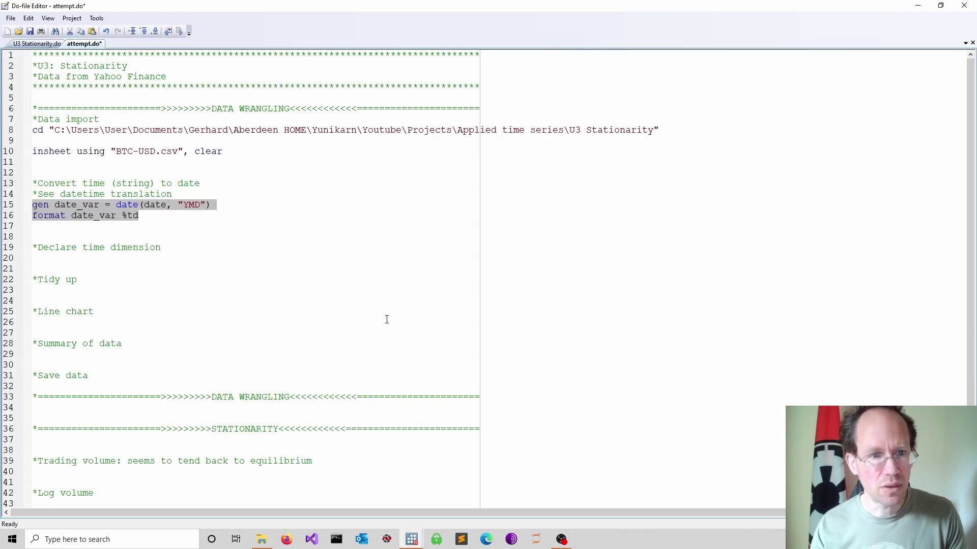
pyautogui.click(215, 252)
pyautogui.press('Return')
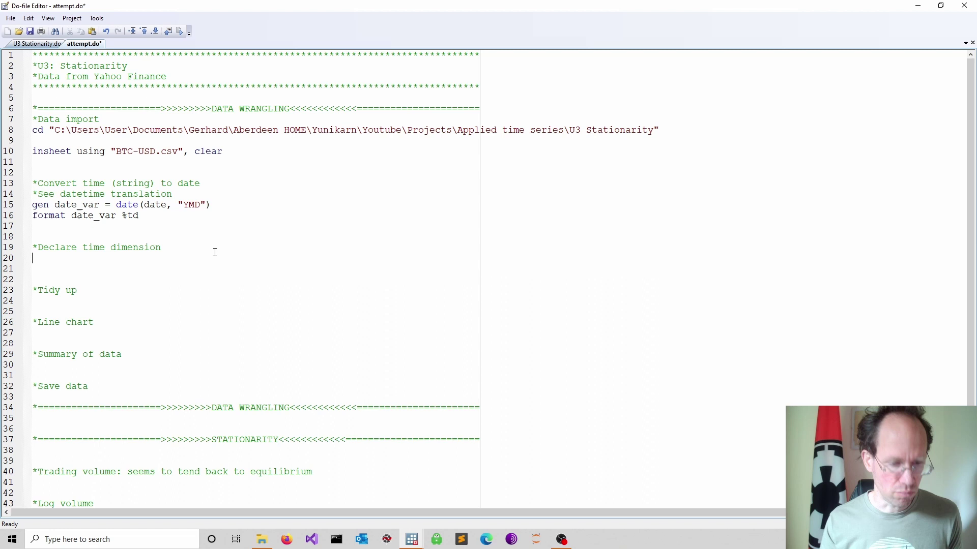
pyautogui.write('tsset f')
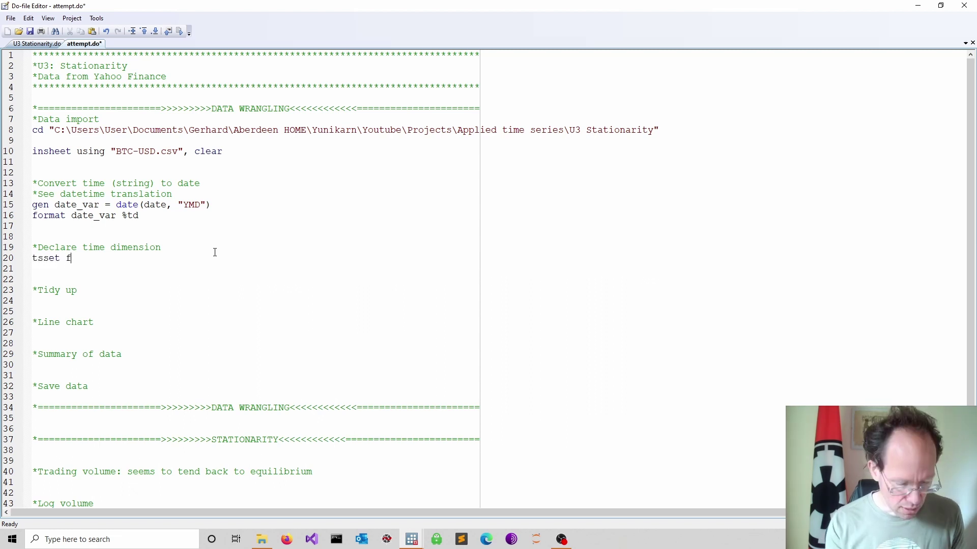
pyautogui.press('BackSpace')
pyautogui.write('d')
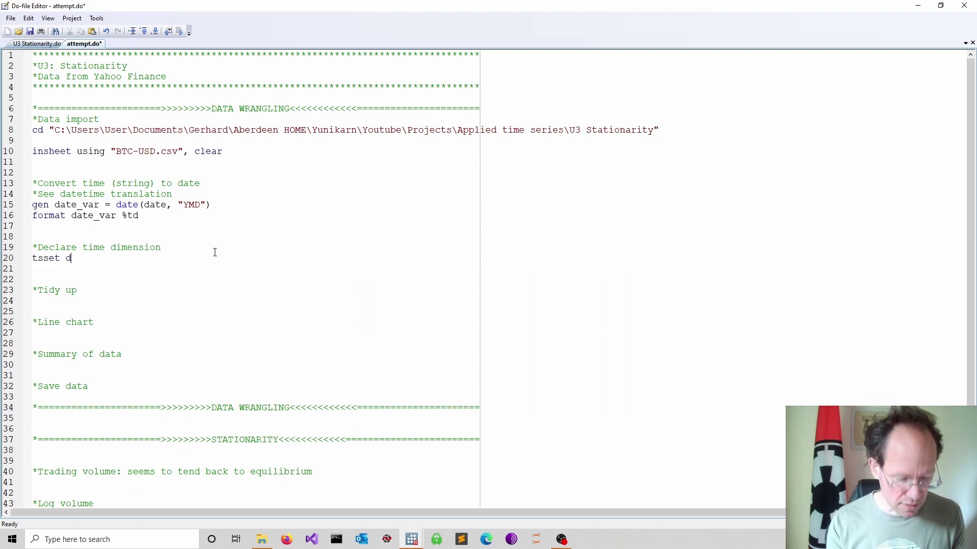
pyautogui.write('ate_var')
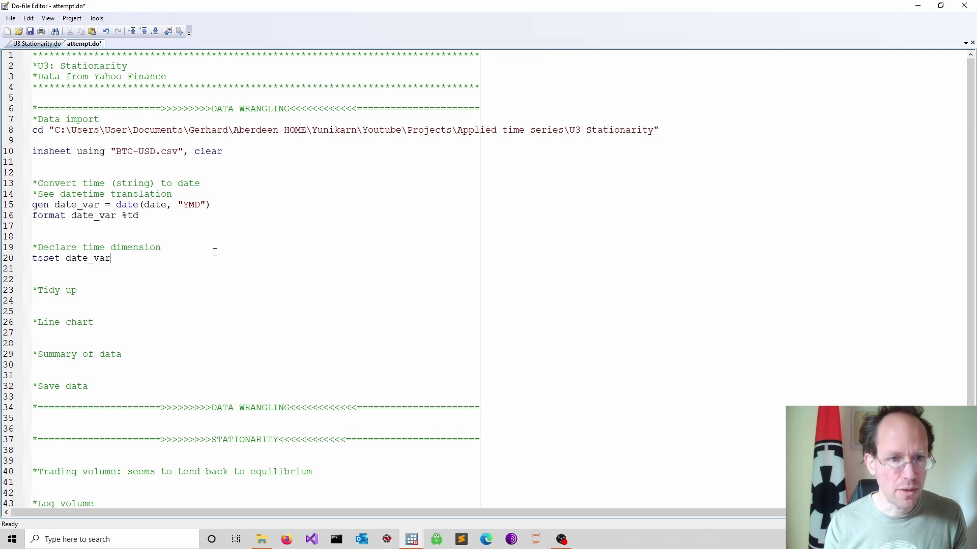
# Step: Add drop date under the *Tidy up comment
pyautogui.click(107, 291)
pyautogui.press('Return')
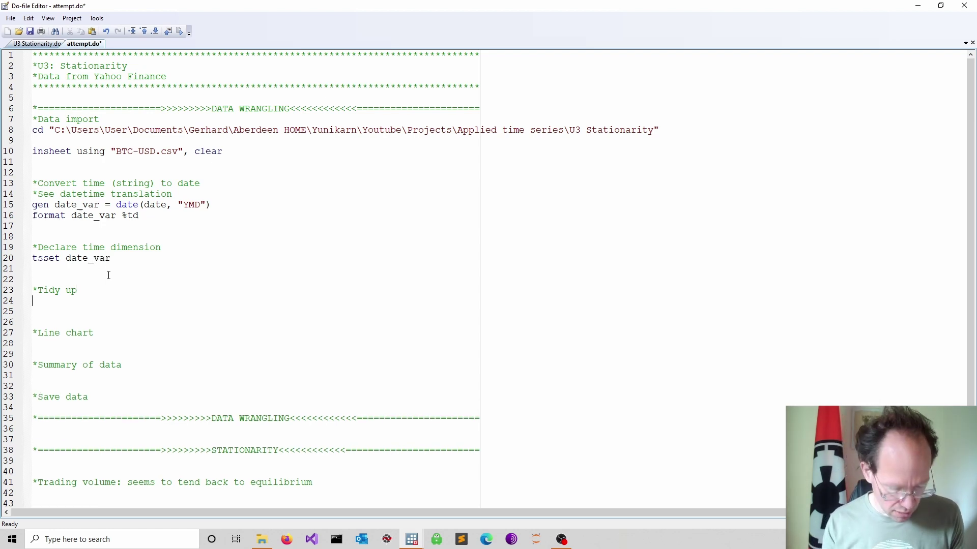
pyautogui.write('drop date')
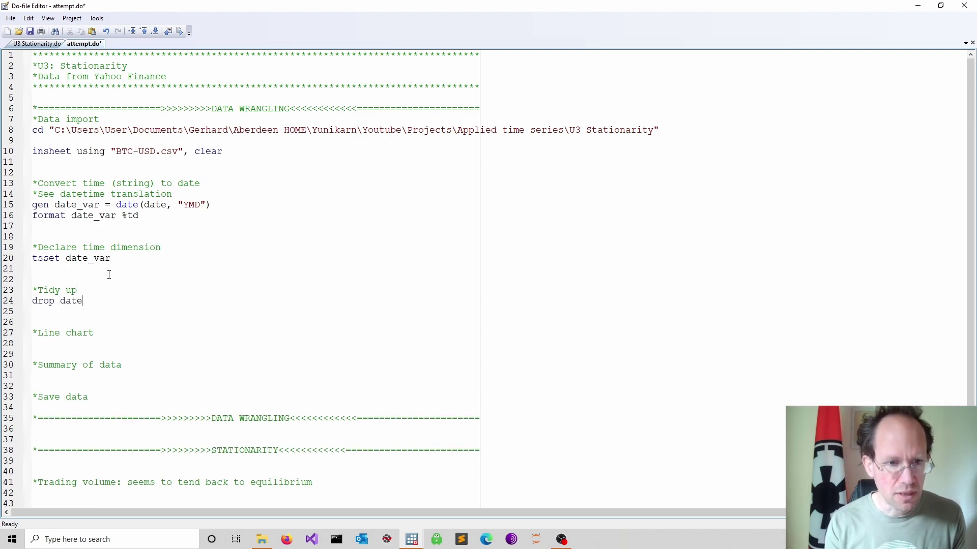
# Step: Add line close date_var under the *Line chart comment
pyautogui.click(144, 335)
pyautogui.press('Return')
pyautogui.write('l')
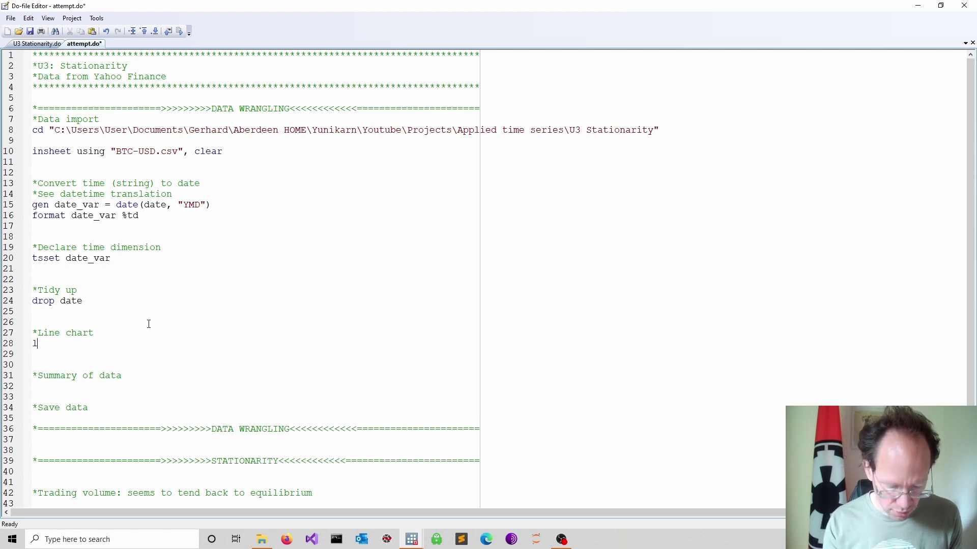
pyautogui.write('ine')
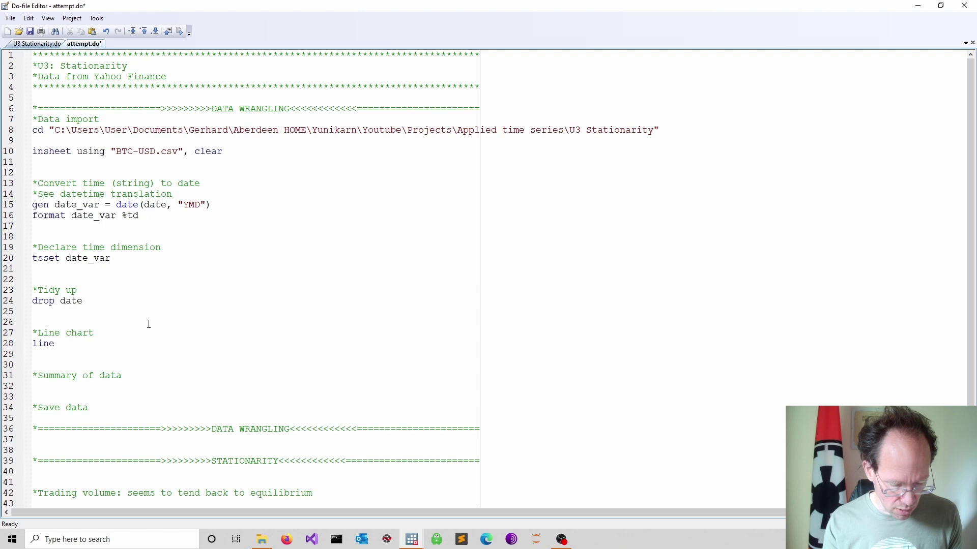
pyautogui.write(' close')
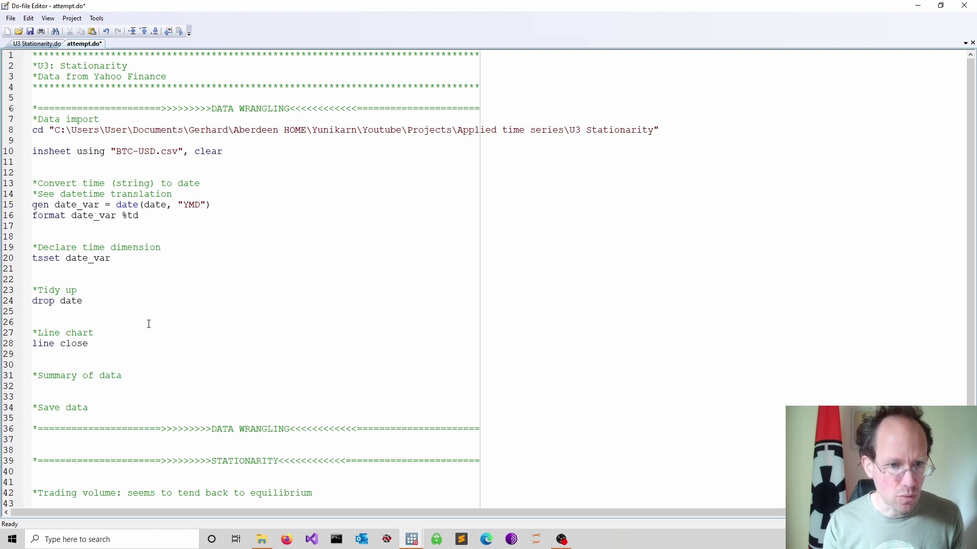
pyautogui.write(' date_var')
# Step: Run the do-file to draw the line chart of close against date_var
pyautogui.hotkey('ctrl', 'd')
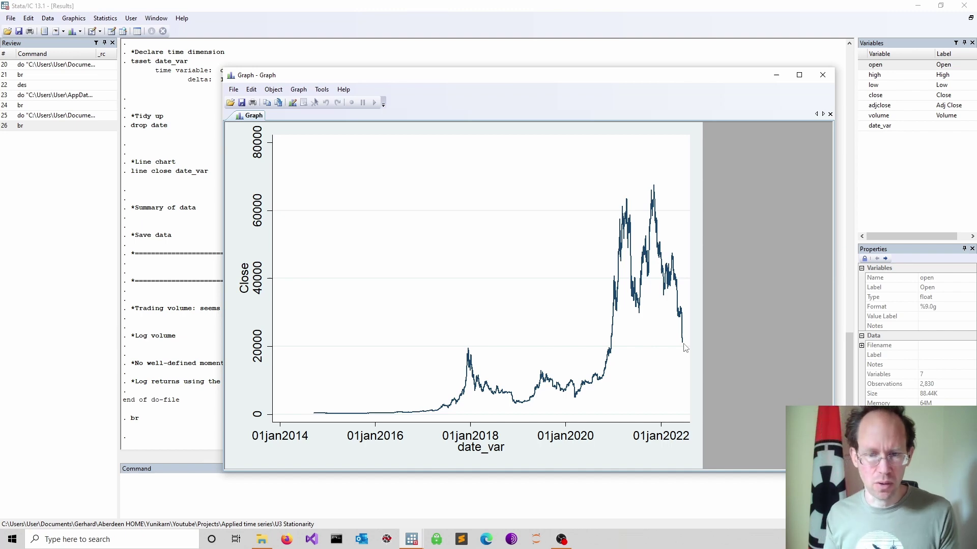
# Step: Add sum under the *Summary of data comment
pyautogui.click(412, 539)
pyautogui.click(464, 496)
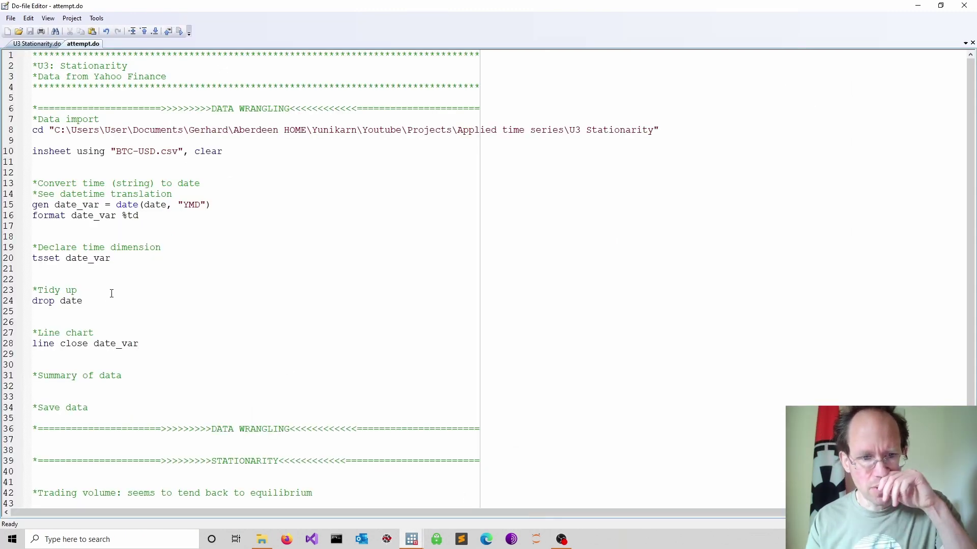
pyautogui.click(154, 377)
pyautogui.press('Return')
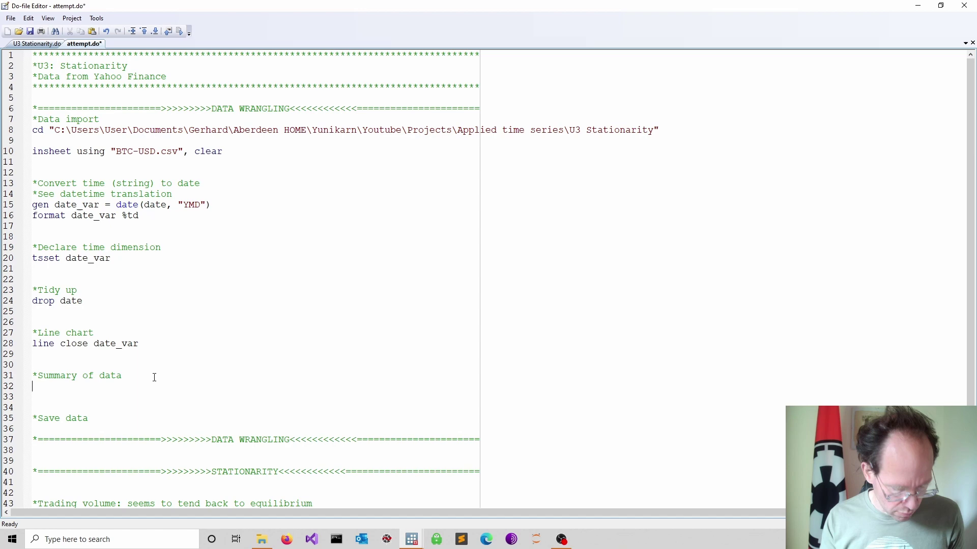
pyautogui.write('sum')
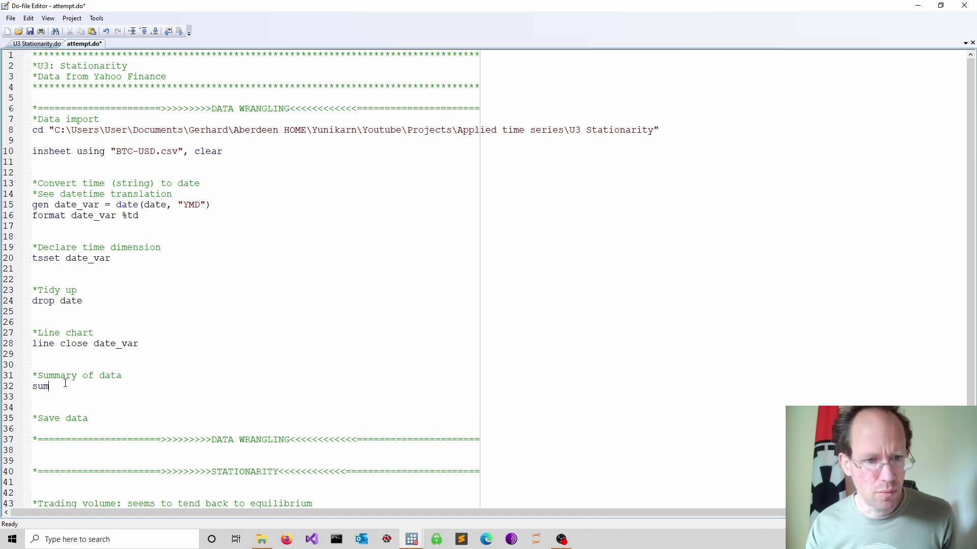
# Step: Insert save BTC.dta, replace under the *Save data comment
pyautogui.moveTo(65, 384); pyautogui.dragTo(33, 376)
pyautogui.click(173, 32)
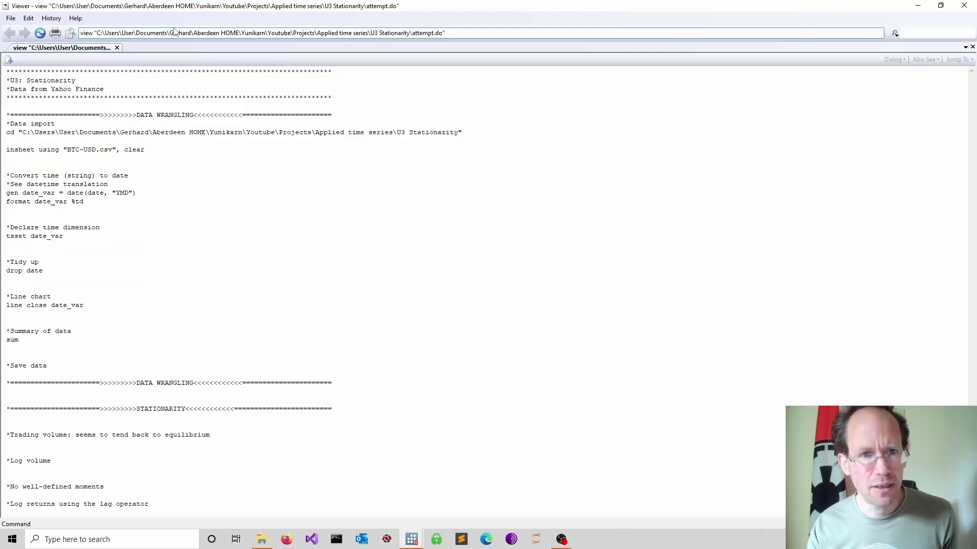
pyautogui.hotkey('alt', 'Tab')
pyautogui.scroll(-3, 140, 353)
pyautogui.click(127, 311)
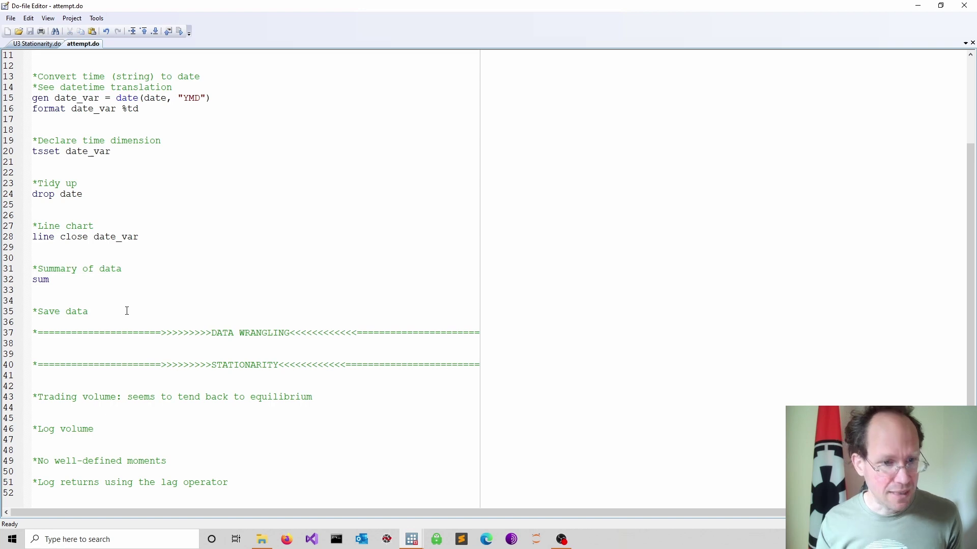
pyautogui.press('Return')
pyautogui.write('save BTC.dta, replace')
# Step: Add use BTC.dta, clear under the STATIONARITY banner
pyautogui.scroll(-1, 245, 387)
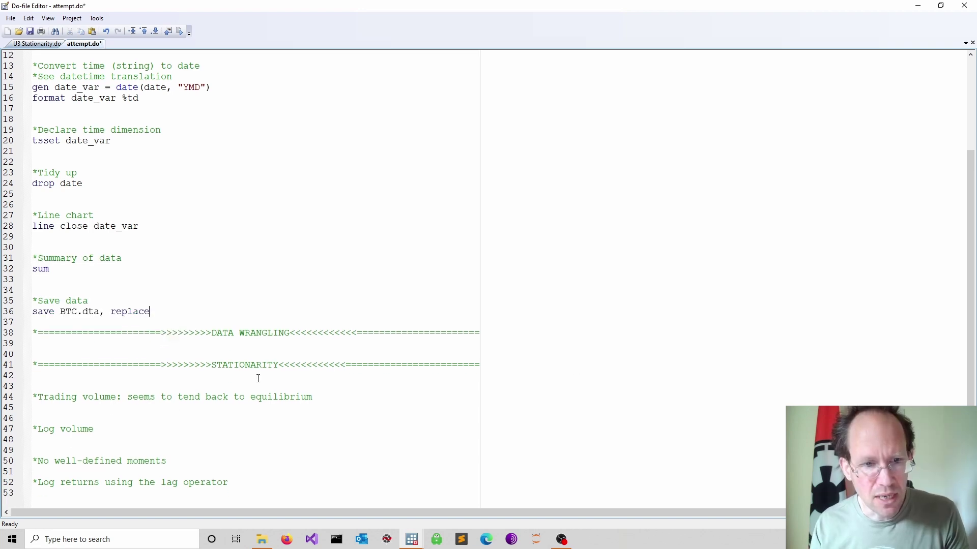
pyautogui.moveTo(163, 313); pyautogui.dragTo(15, 316)
pyautogui.hotkey('ctrl', 'c')
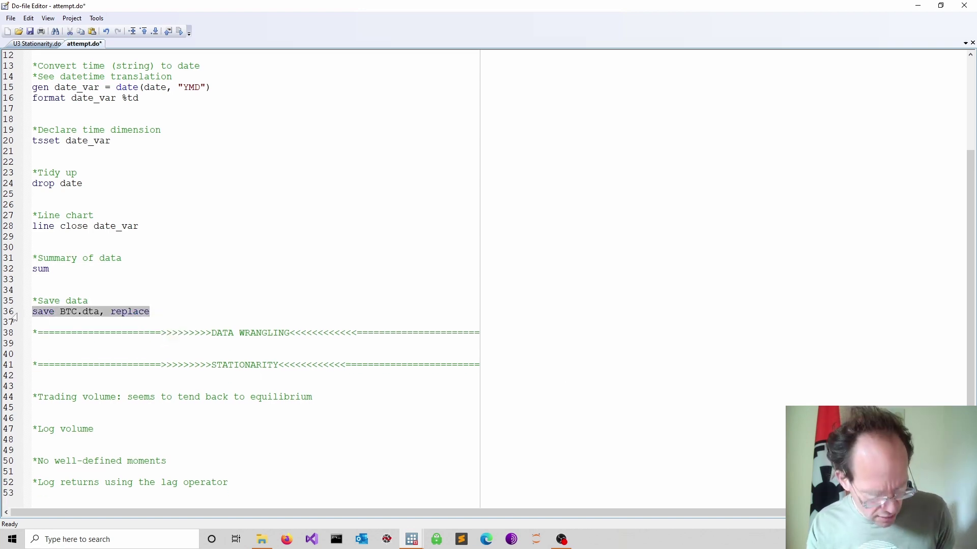
pyautogui.click(58, 376)
pyautogui.hotkey('ctrl', 'v')
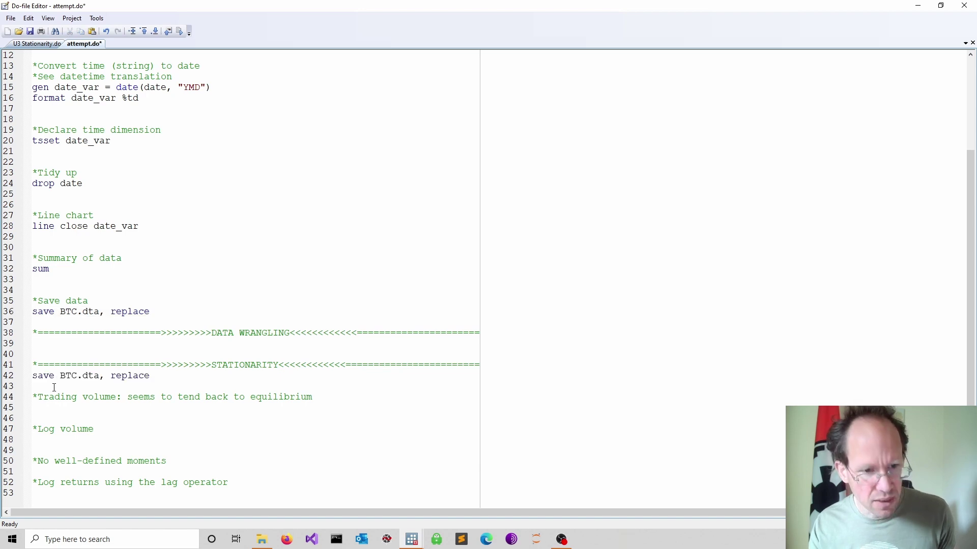
pyautogui.doubleClick(43, 375)
pyautogui.write('use')
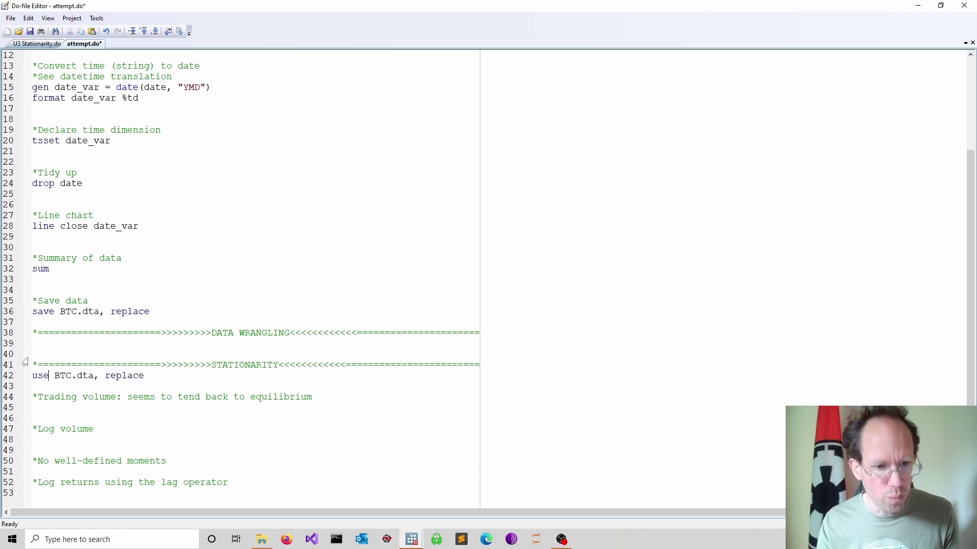
pyautogui.doubleClick(127, 377)
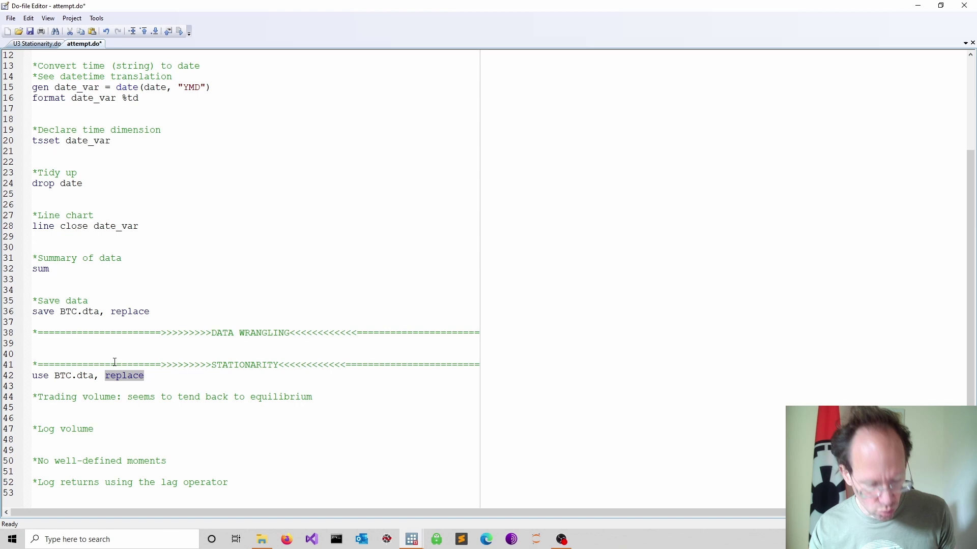
pyautogui.write('clear')
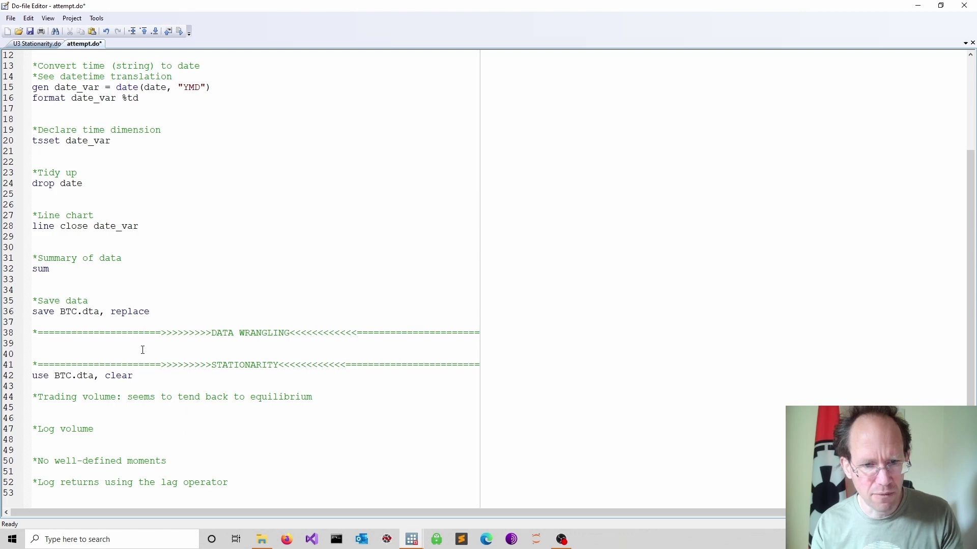
# Step: Save attempt.do
pyautogui.scroll(4, 130, 246)
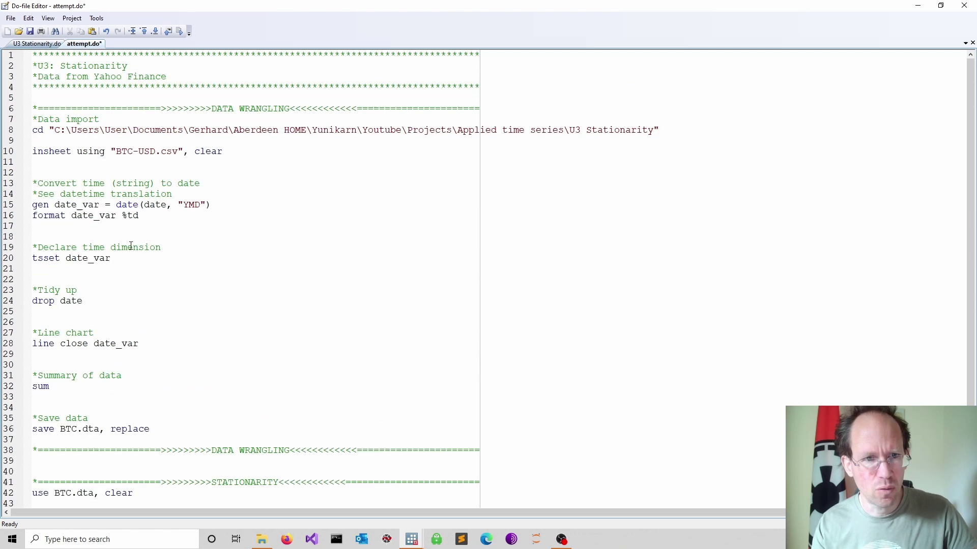
pyautogui.scroll(-4, 143, 282)
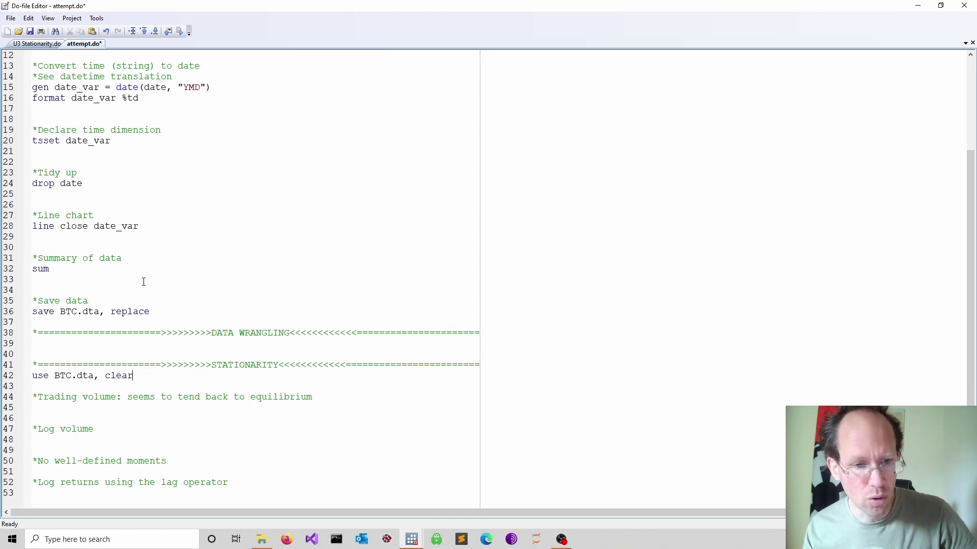
pyautogui.hotkey('ctrl', 's')
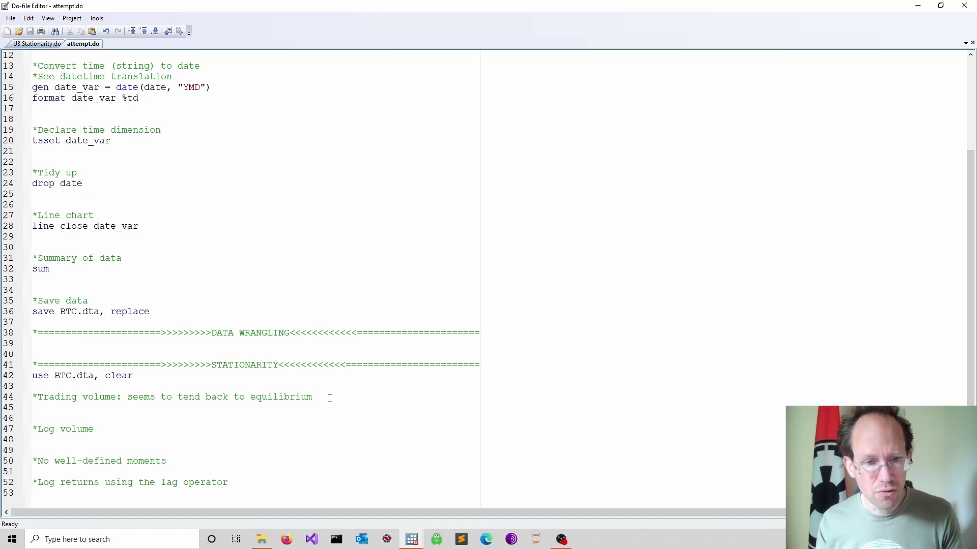
# Step: Add and run line volume date_var to plot trading volume, then close the graph
pyautogui.press('Return')
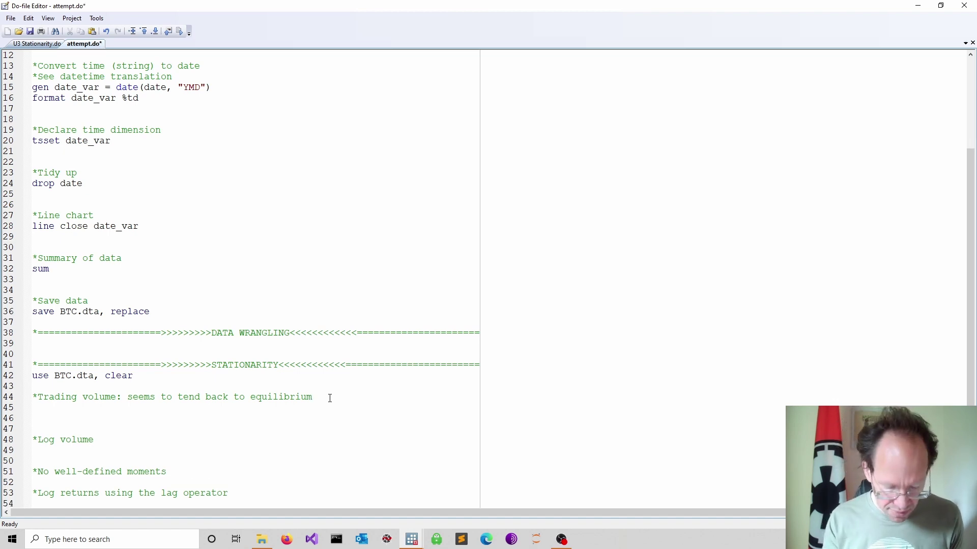
pyautogui.write('line vol')
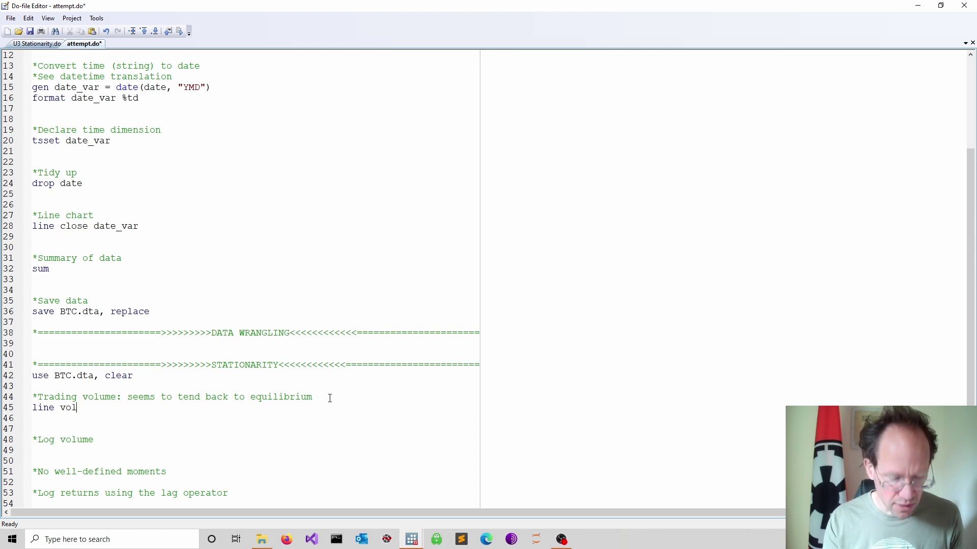
pyautogui.write('ume date_var')
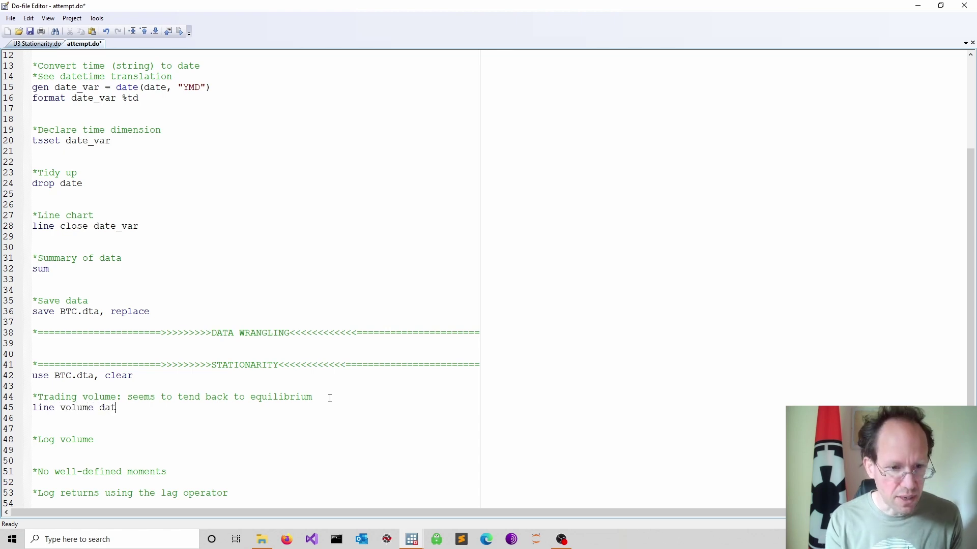
pyautogui.hotkey('shift', 'Home')
pyautogui.hotkey('ctrl', 'd')
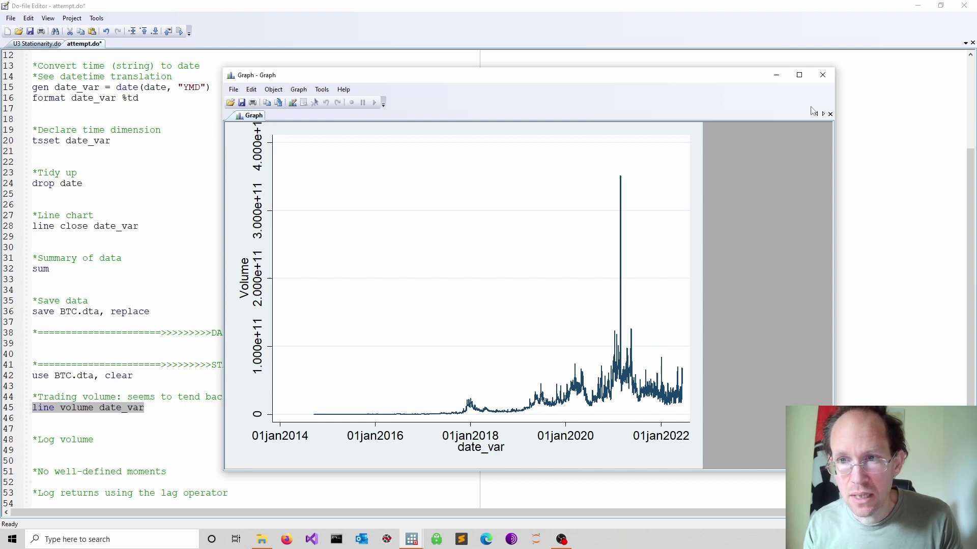
pyautogui.click(829, 75)
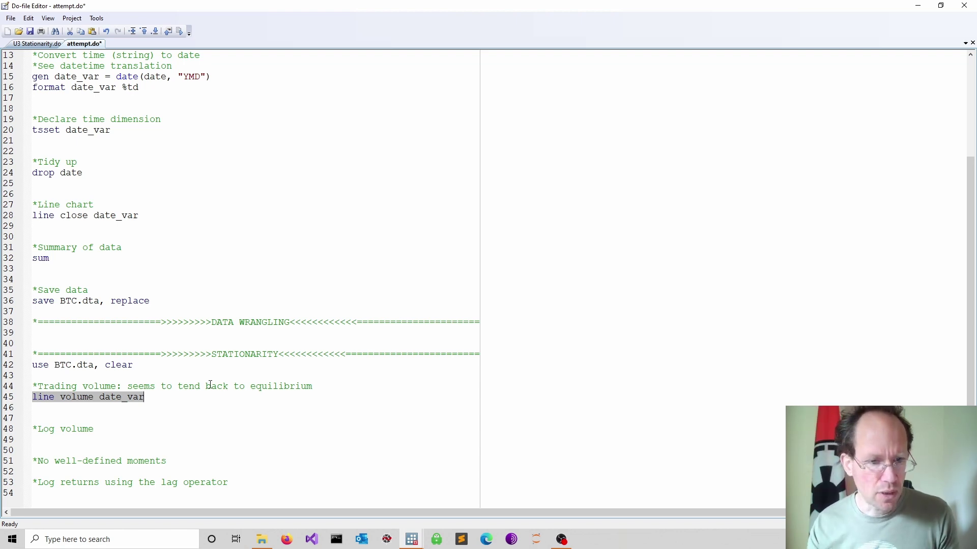
# Step: Add gen ln_vol = ln(volume) and a line ln_vol date_var plot, view the graph, then close it
pyautogui.click(113, 429)
pyautogui.press('Return')
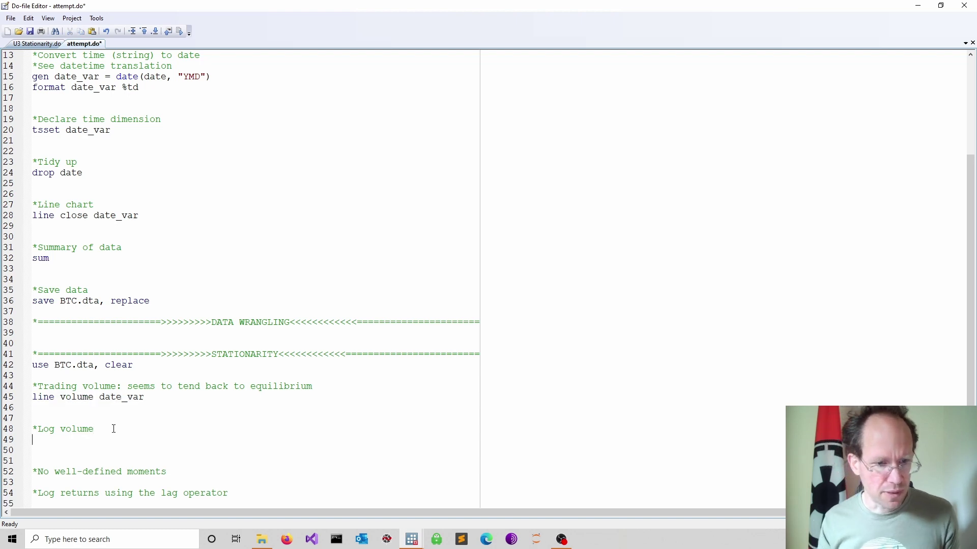
pyautogui.write('gen ln_vol = ln(volume)')
pyautogui.press('Return')
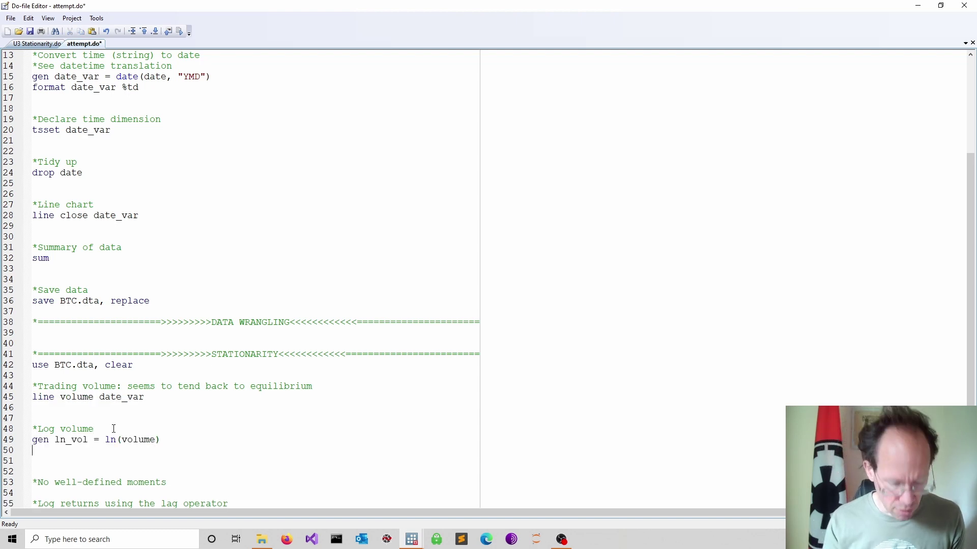
pyautogui.write('line ln_vol date_var')
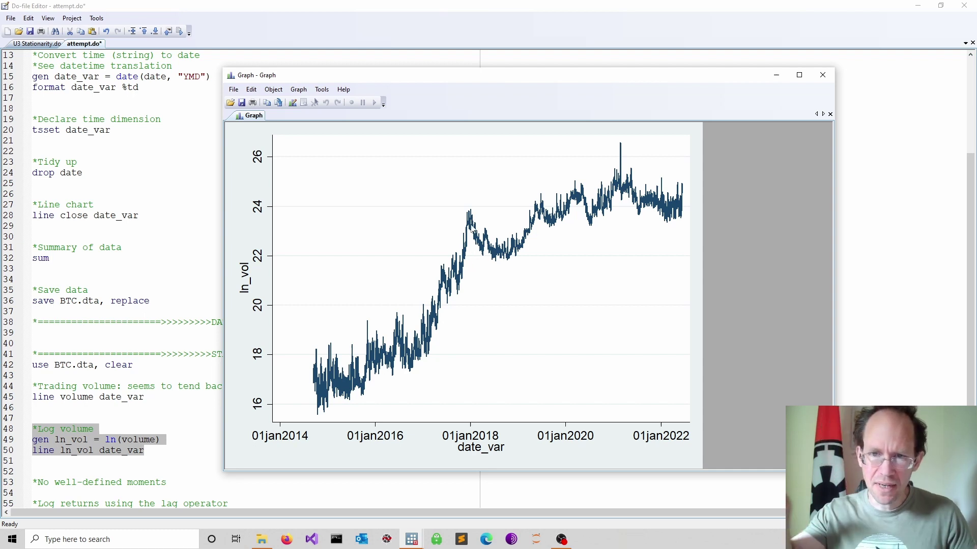
pyautogui.hotkey('alt', 'F4')
pyautogui.scroll(-1, 330, 364)
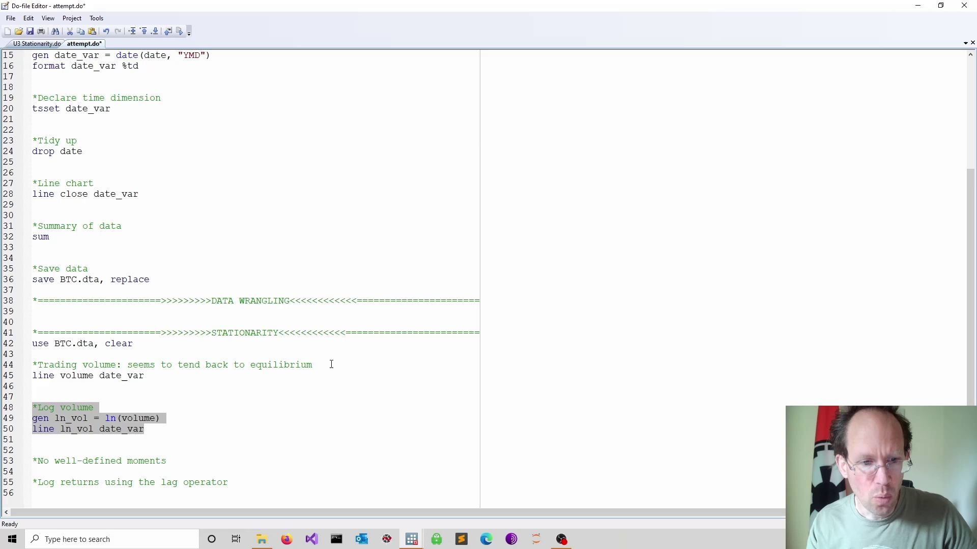
# Step: Add and run kdensity ln_vol, then close the bimodal kernel density graph
pyautogui.click(236, 428)
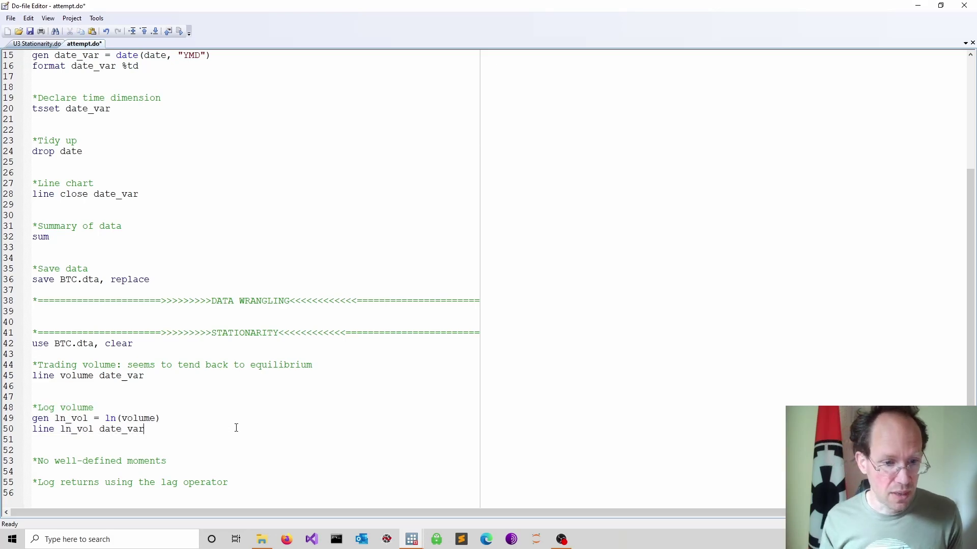
pyautogui.press('Return')
pyautogui.write('kde')
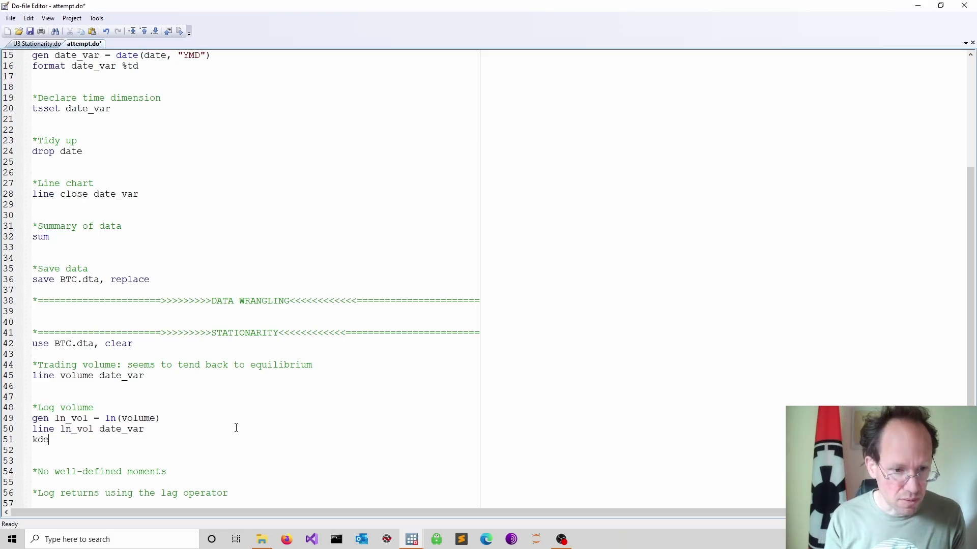
pyautogui.write('nsity ln_vol')
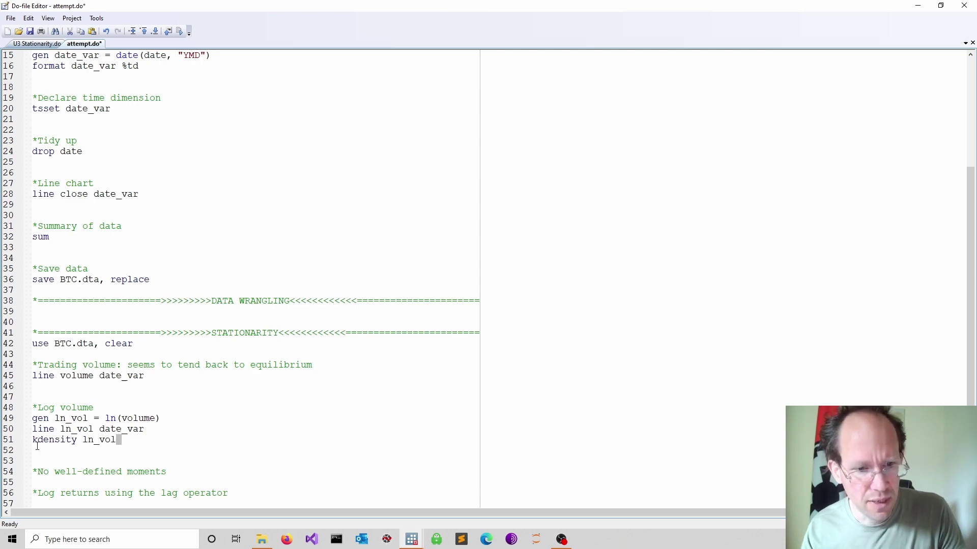
pyautogui.moveTo(117, 440); pyautogui.dragTo(33, 440)
pyautogui.click(178, 32)
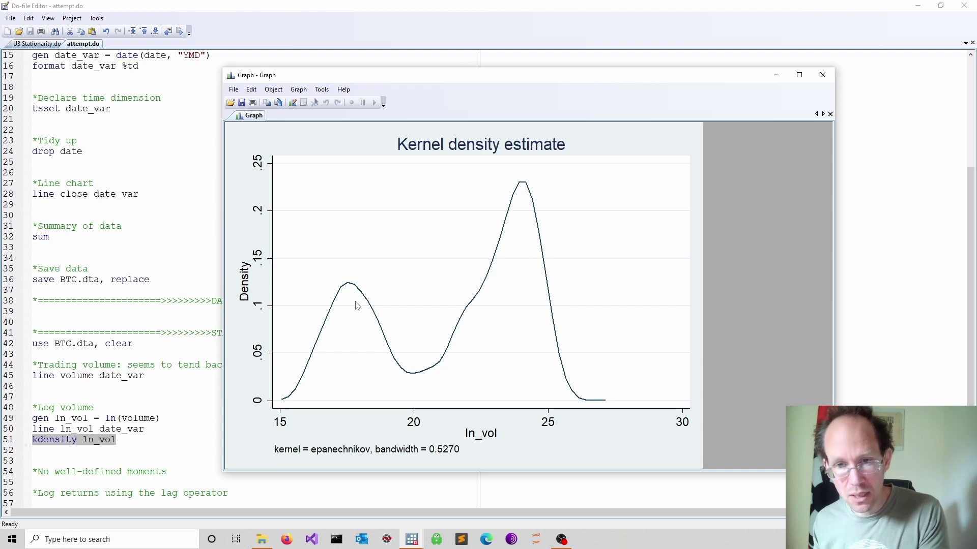
pyautogui.click(823, 75)
pyautogui.scroll(-1, 265, 321)
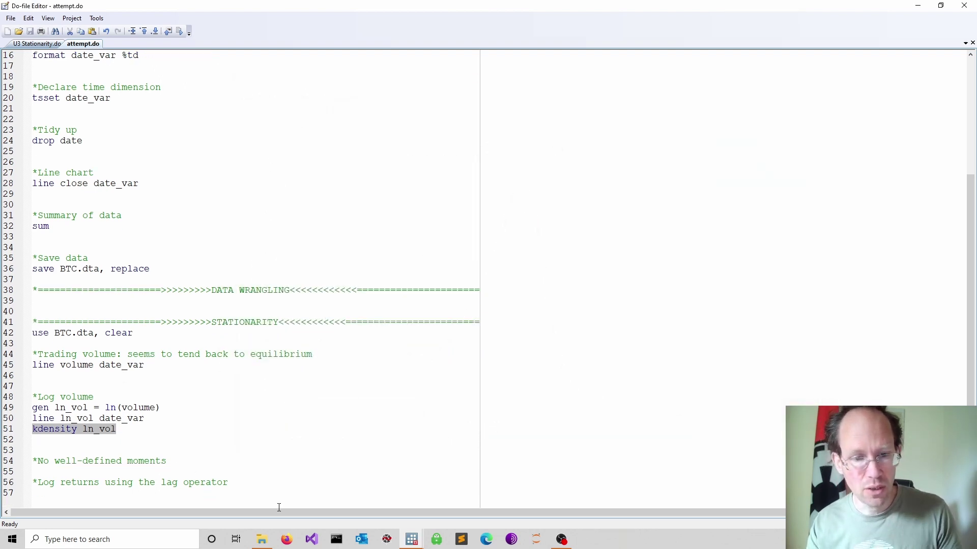
# Step: Under *Log returns, write gen growth = ln_vol - l.ln_vol and gen gr = d.ln_vol
pyautogui.click(263, 485)
pyautogui.press('Return')
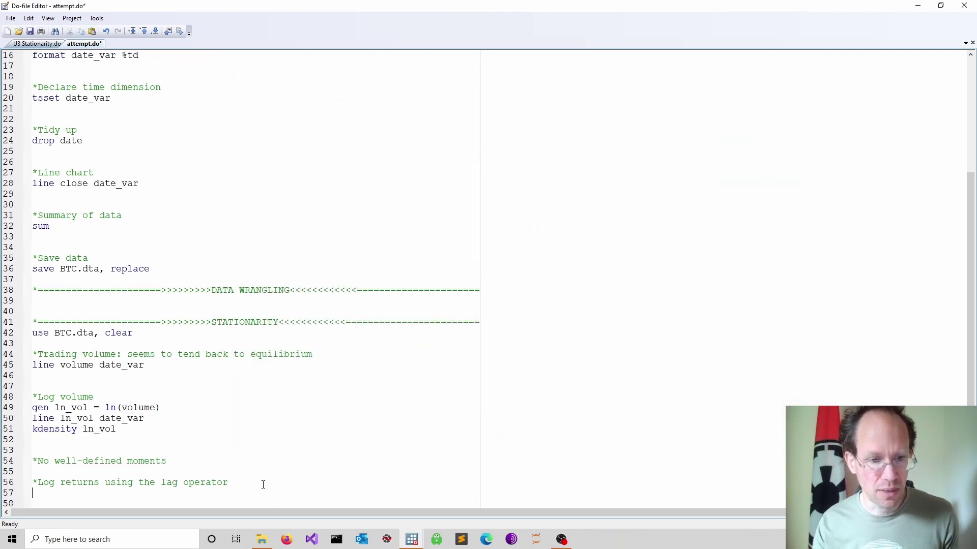
pyautogui.press('Return')
pyautogui.press('Return')
pyautogui.press('Return')
pyautogui.press('Return')
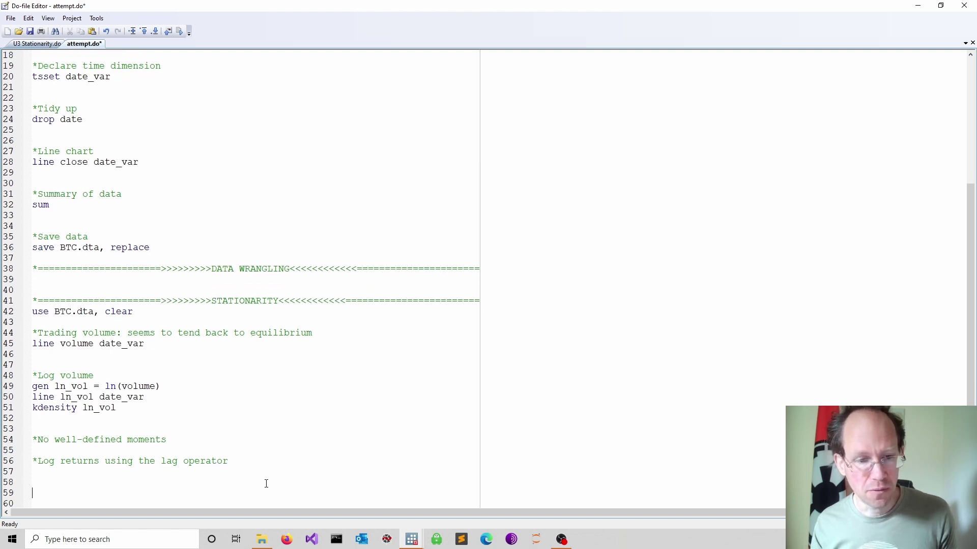
pyautogui.press('Up')
pyautogui.press('Up')
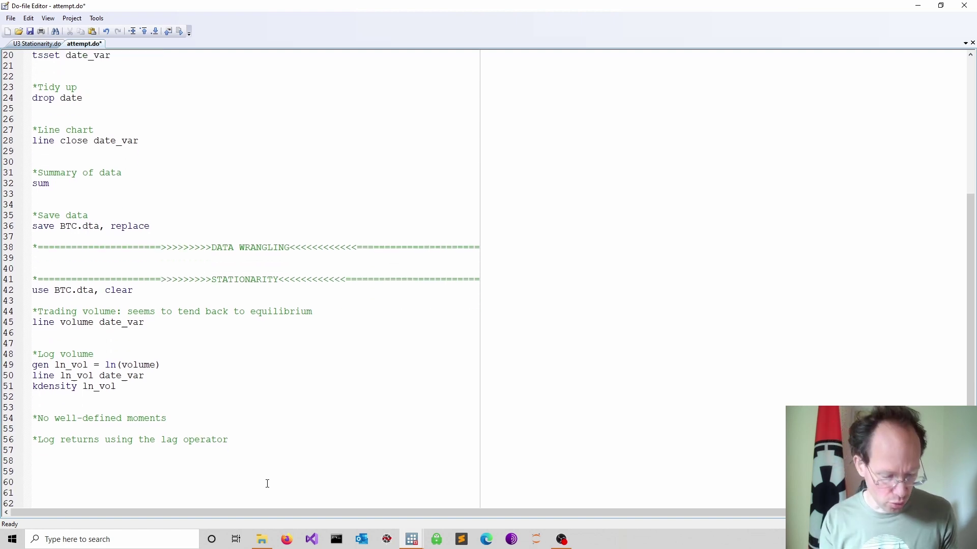
pyautogui.write('gen growth')
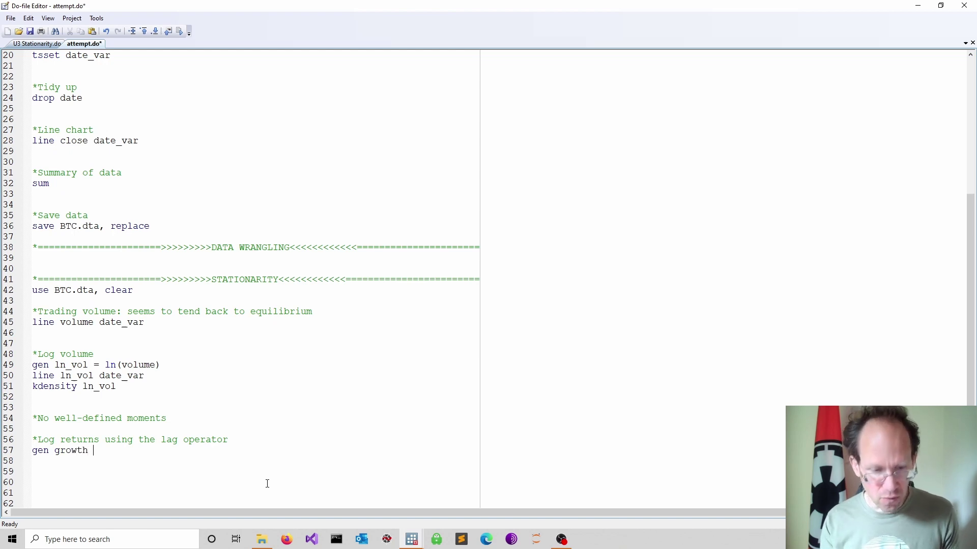
pyautogui.write(' =')
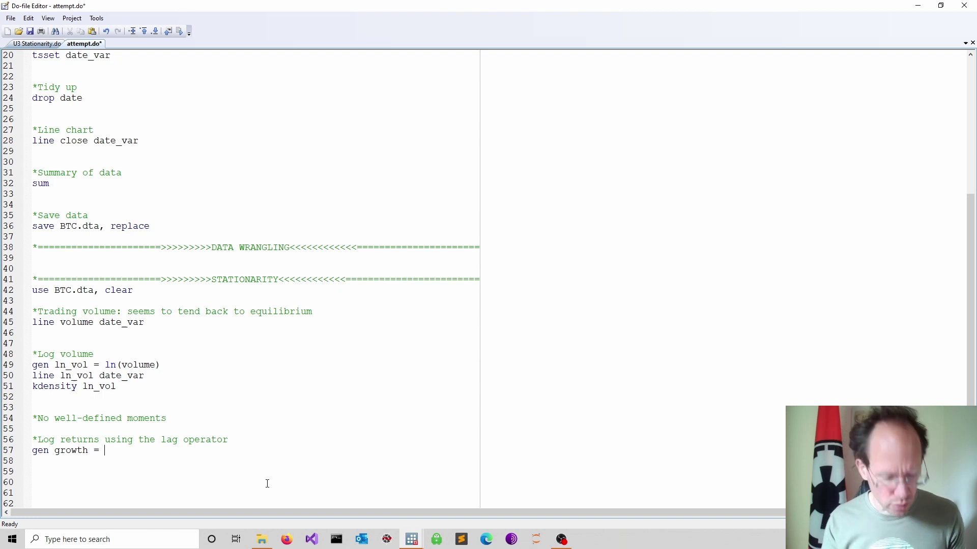
pyautogui.write('ln_')
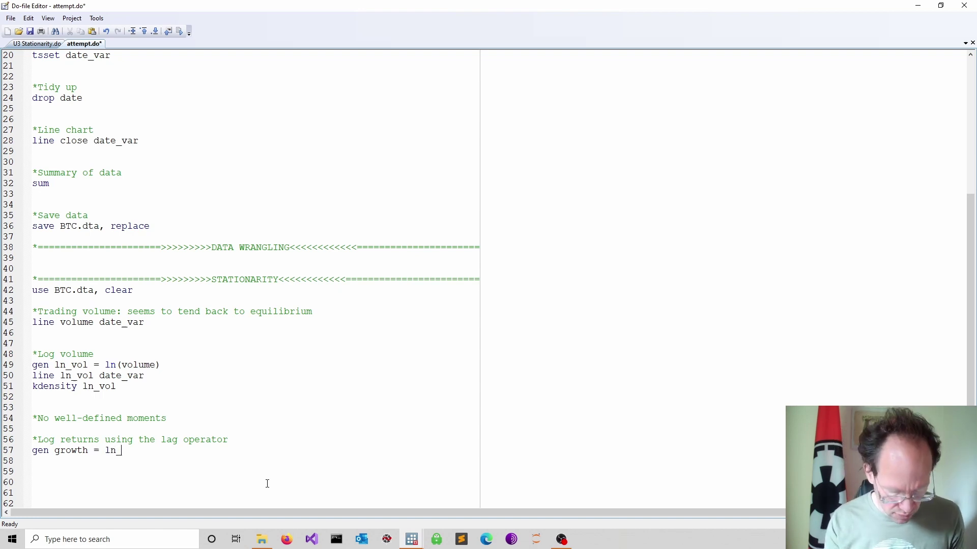
pyautogui.write('vol')
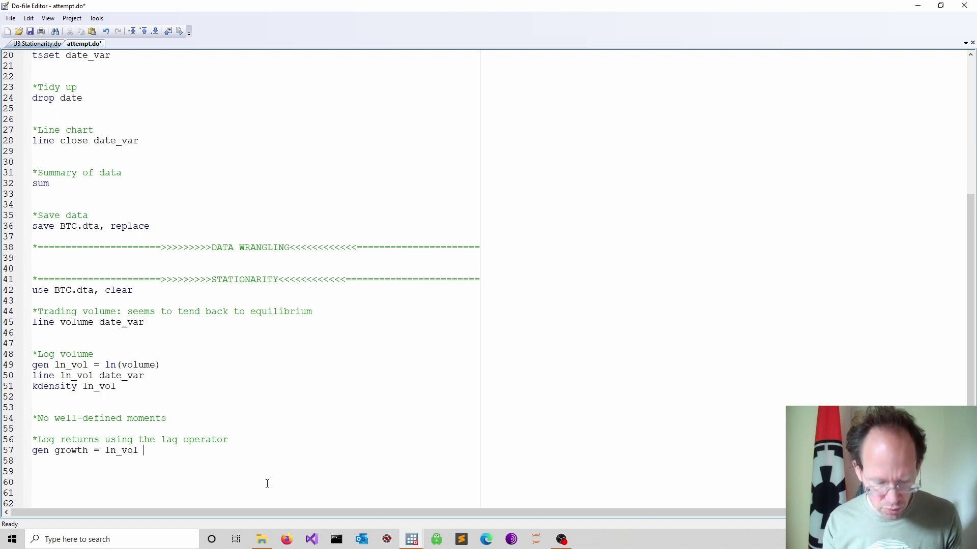
pyautogui.write(' - l')
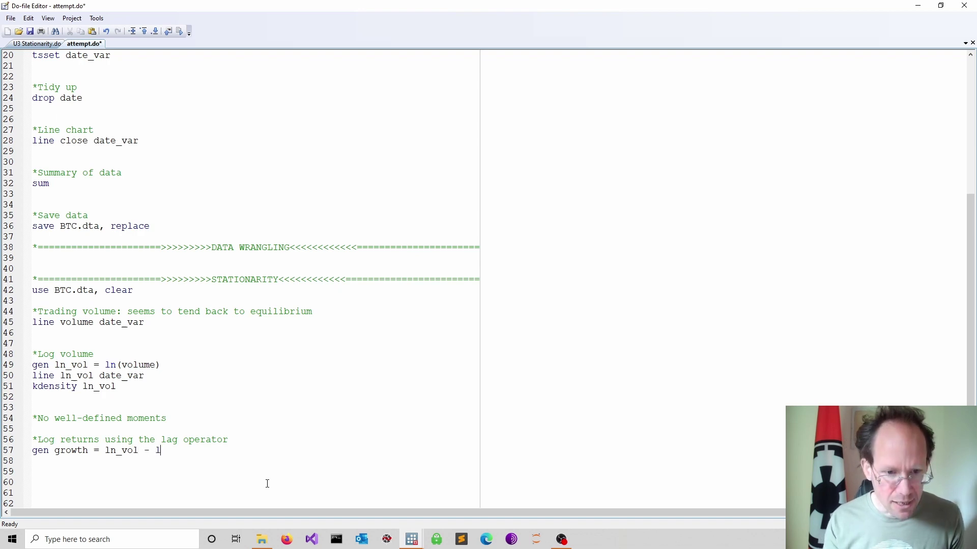
pyautogui.write('.ln_')
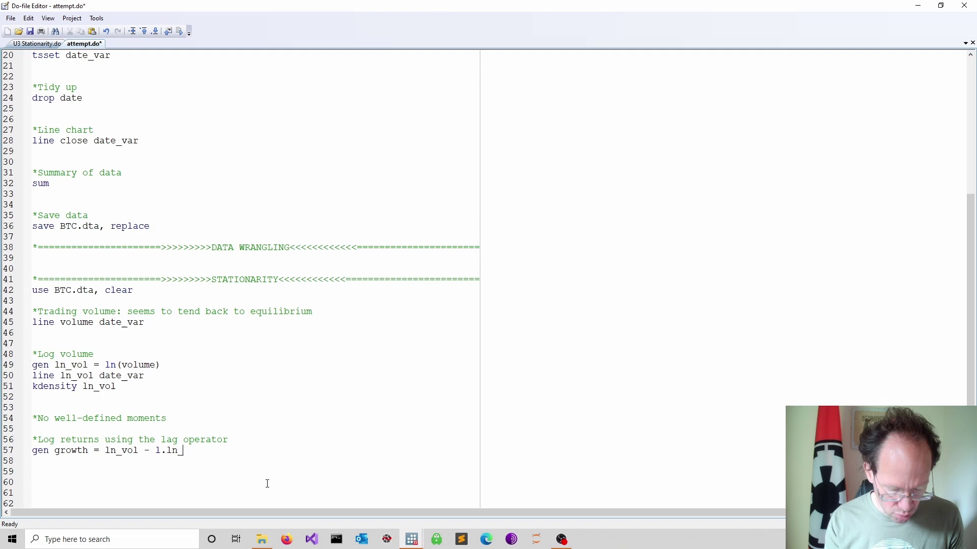
pyautogui.write('vol')
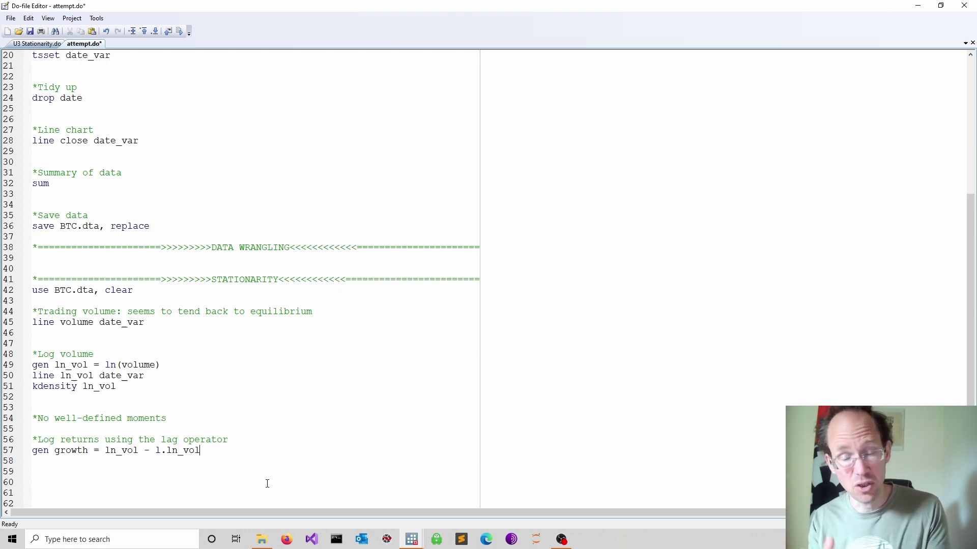
pyautogui.scroll(-1, 239, 463)
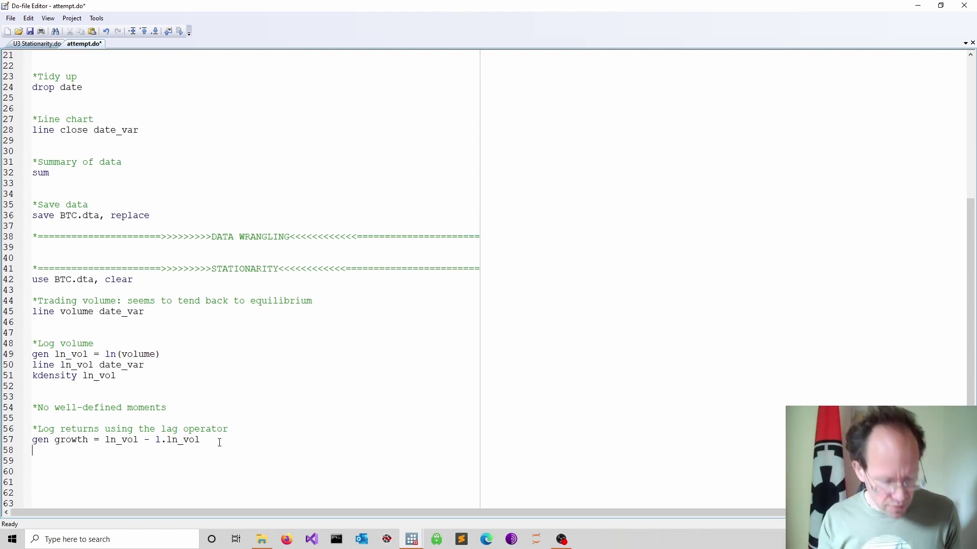
pyautogui.write('gen gr ')
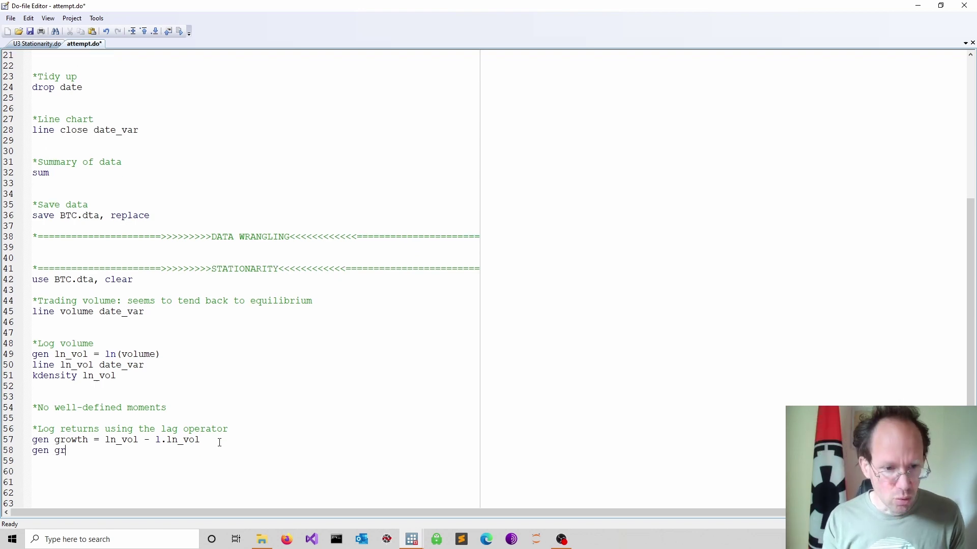
pyautogui.write('= d.')
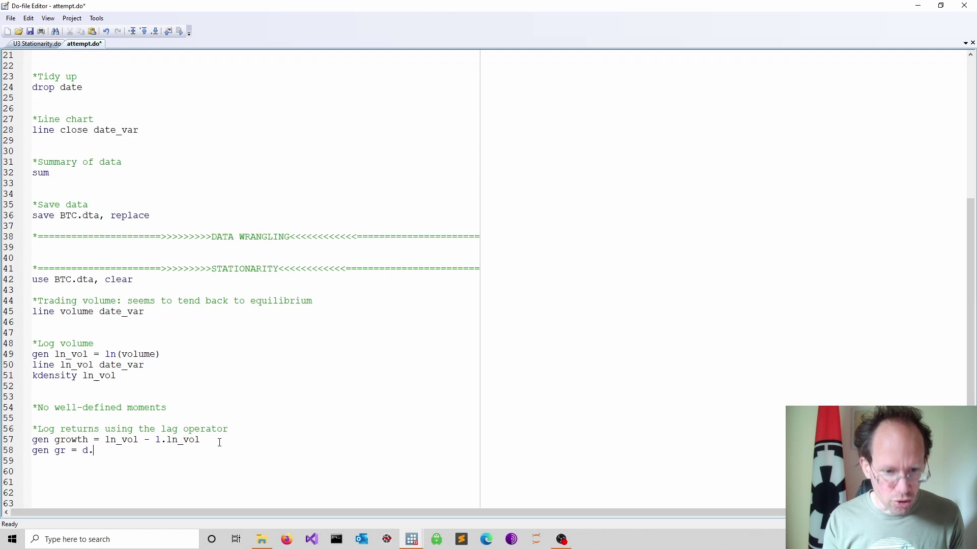
pyautogui.write('ln')
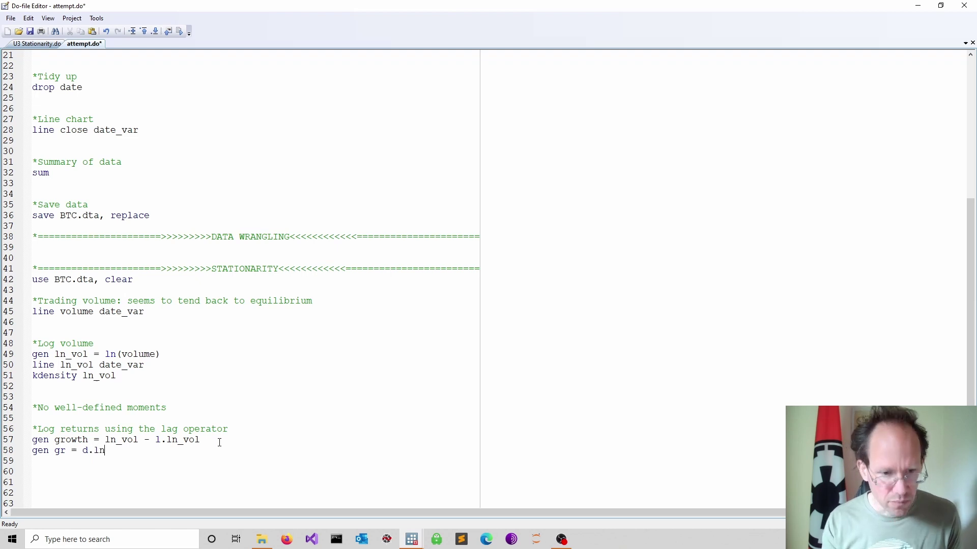
pyautogui.write('_vol')
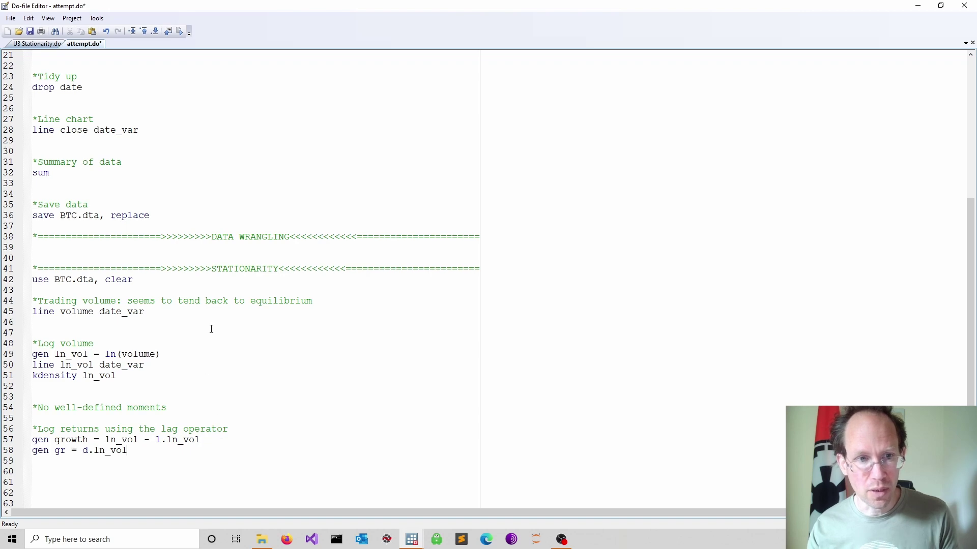
# Step: Add line gr date_var on line 60 and run it to graph log returns over time
pyautogui.scroll(3, 152, 183)
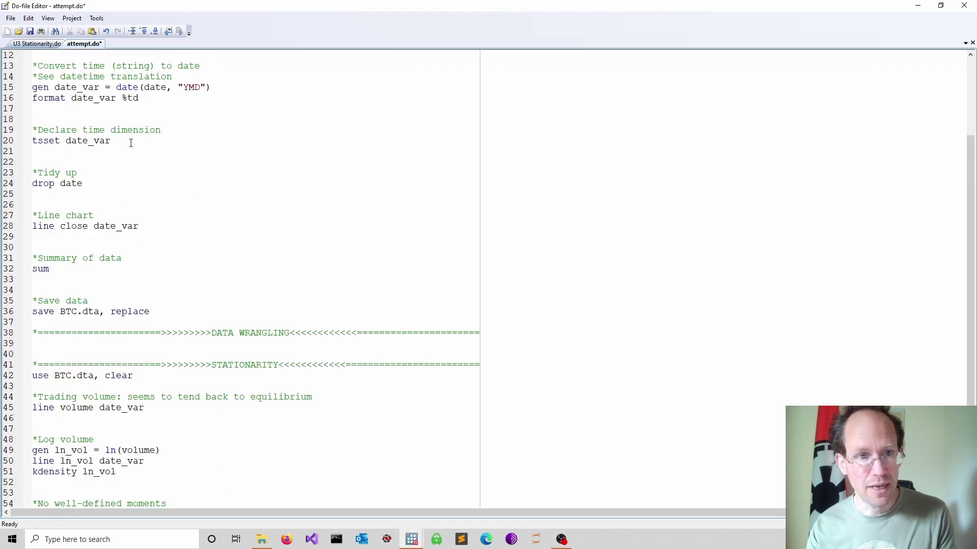
pyautogui.moveTo(131, 140); pyautogui.dragTo(4, 131)
pyautogui.scroll(-3, 115, 462)
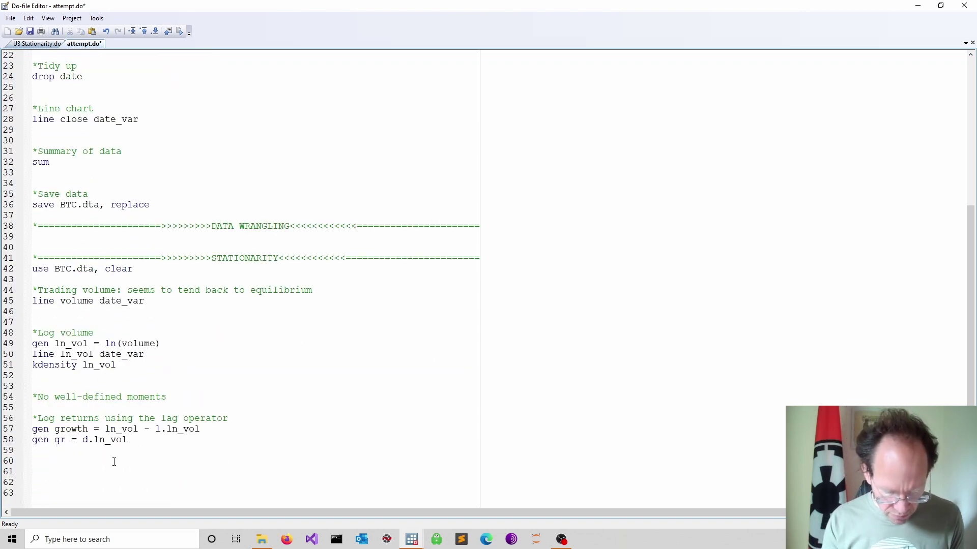
pyautogui.click(115, 462)
pyautogui.write('line gr ')
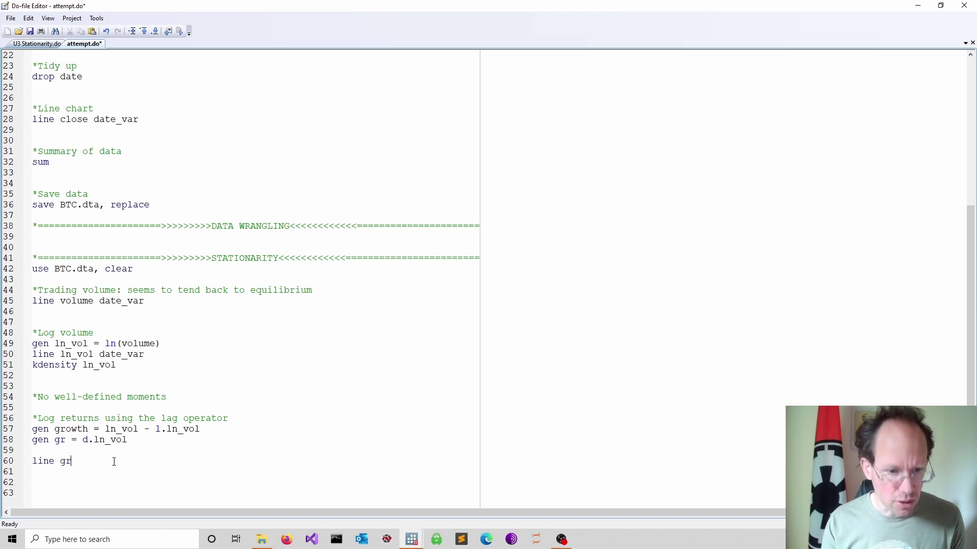
pyautogui.write('date_var')
pyautogui.hotkey('ctrl', 'd')
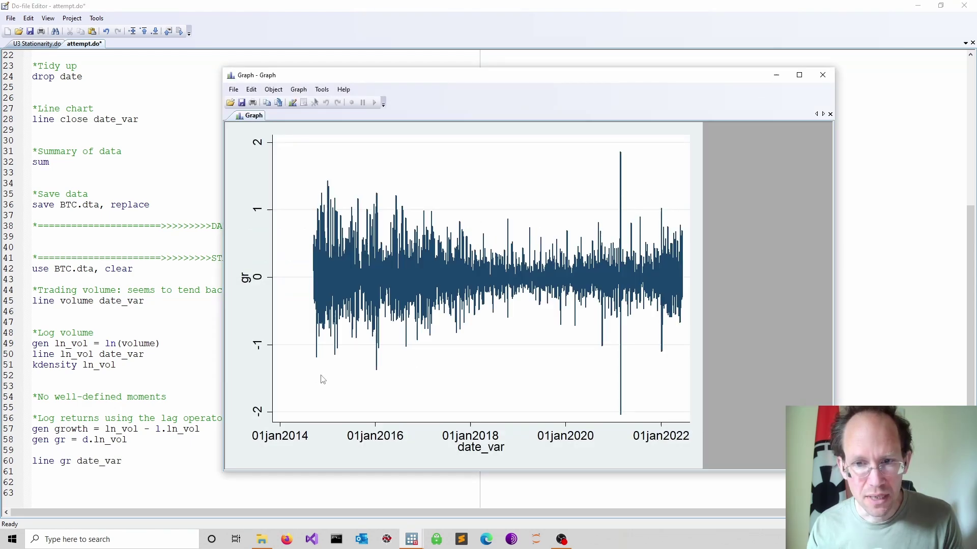